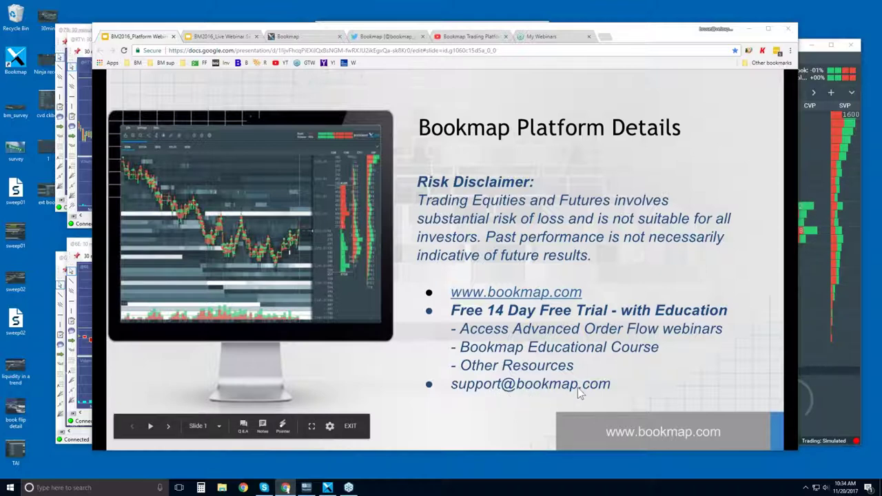
Open the Bookmap website's home page and browse from the intro through the About section to the Connectivity section
{"action": "left_click", "coordinate": [302, 37]}
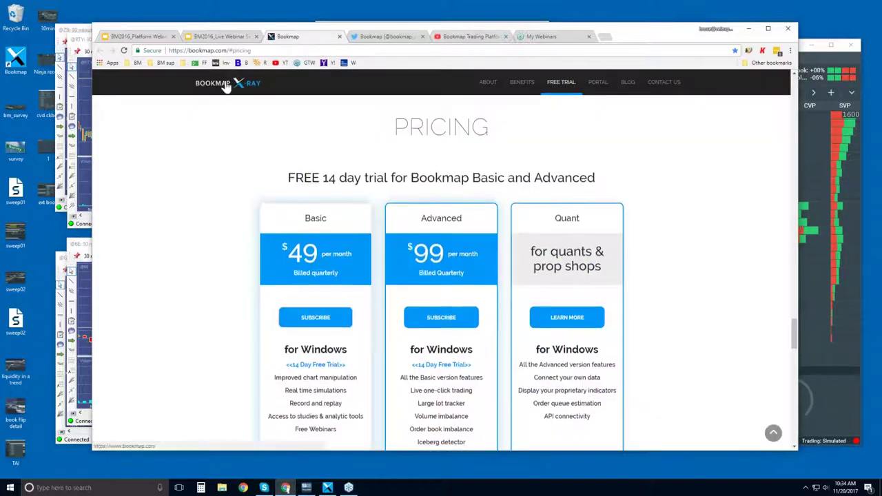
{"action": "left_click", "coordinate": [230, 85]}
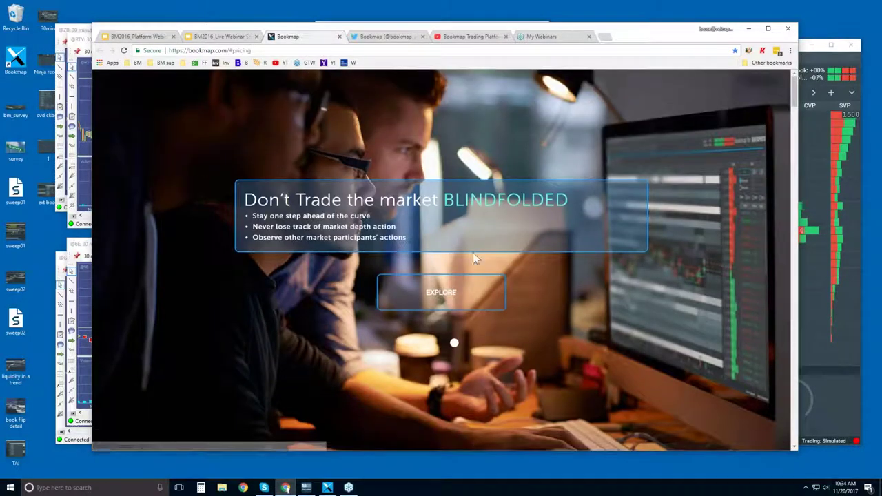
{"action": "left_click", "coordinate": [448, 298]}
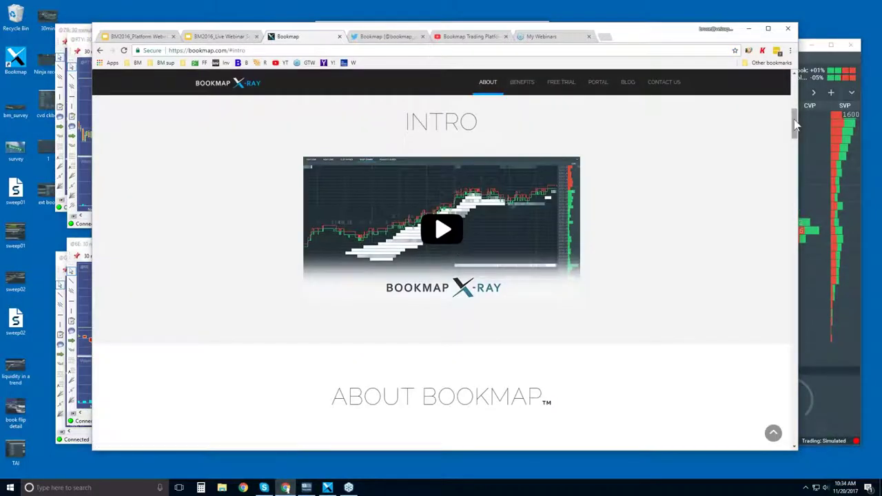
{"action": "left_click_drag", "start_coordinate": [795, 120], "coordinate": [796, 145]}
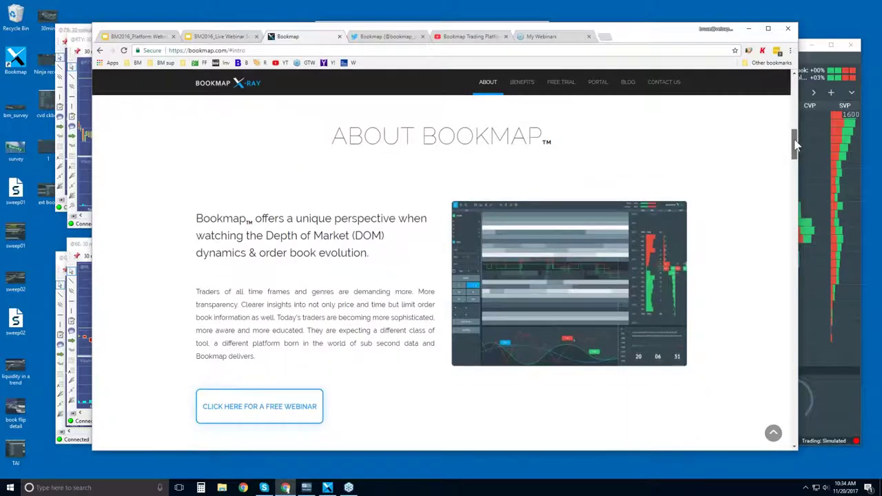
{"action": "left_click_drag", "start_coordinate": [797, 145], "coordinate": [781, 258]}
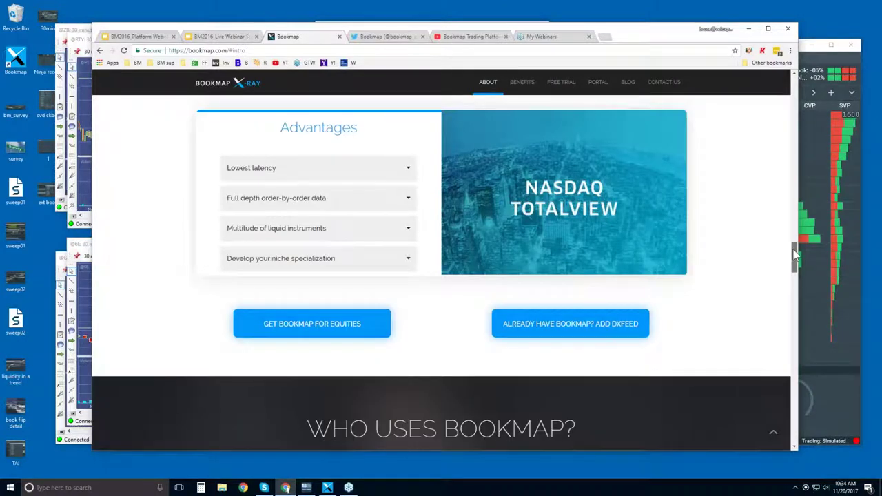
{"action": "left_click_drag", "start_coordinate": [794, 255], "coordinate": [780, 298]}
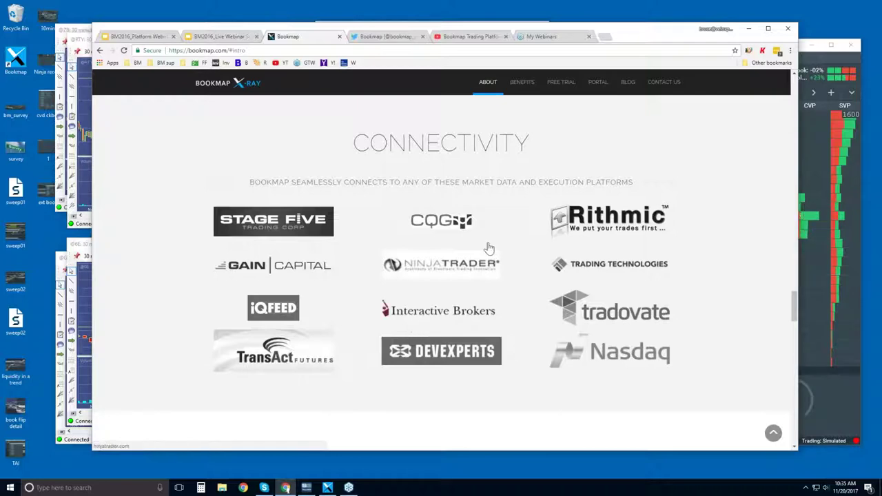
Bring up the website's Pricing section with the Basic, Advanced and Quant plans, and make the browser window taller
{"action": "scroll", "coordinate": [488, 250], "scroll_direction": "down", "scroll_amount": 5}
{"action": "scroll", "coordinate": [660, 324], "scroll_direction": "down", "scroll_amount": 1}
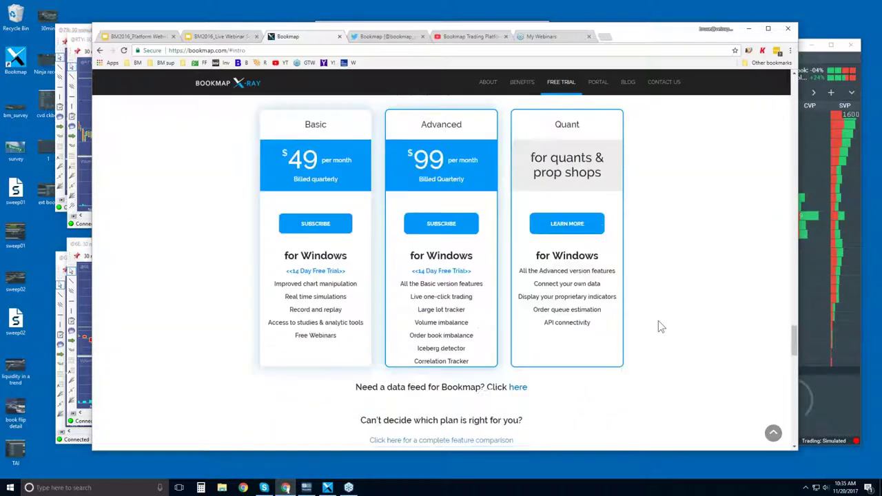
{"action": "scroll", "coordinate": [796, 339], "scroll_direction": "up", "scroll_amount": 1}
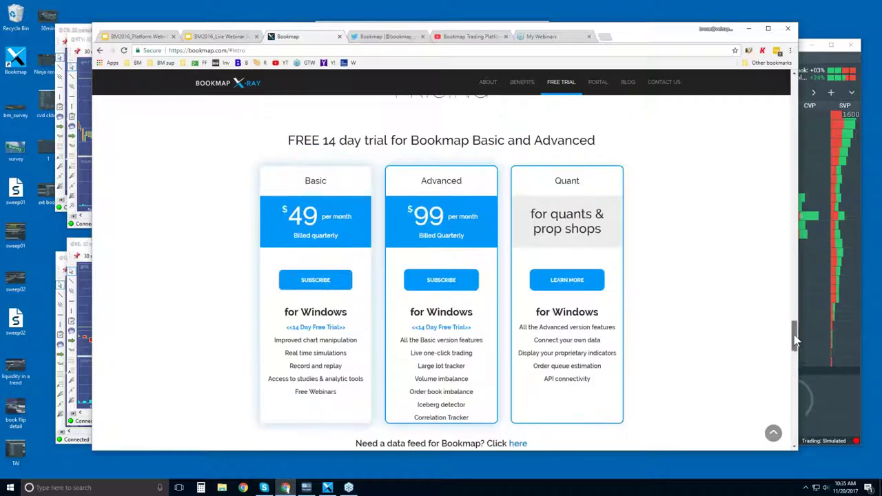
{"action": "scroll", "coordinate": [796, 339], "scroll_direction": "up", "scroll_amount": 1}
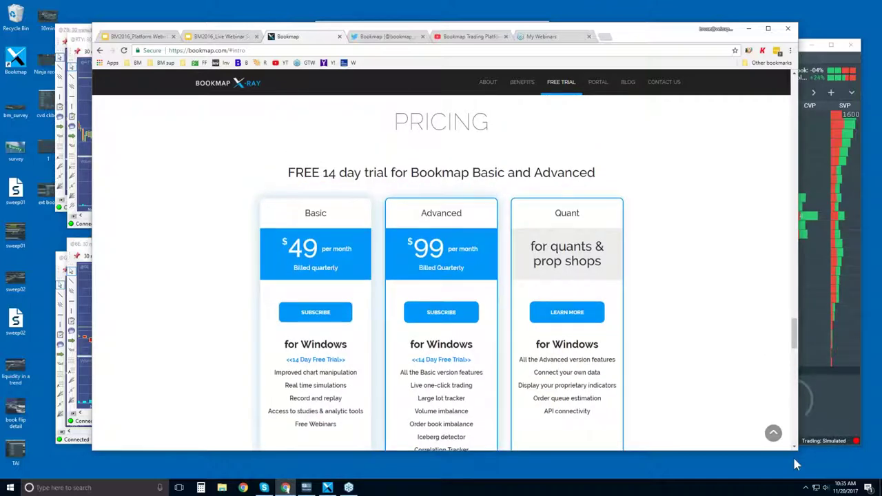
{"action": "left_click_drag", "start_coordinate": [800, 449], "coordinate": [789, 472]}
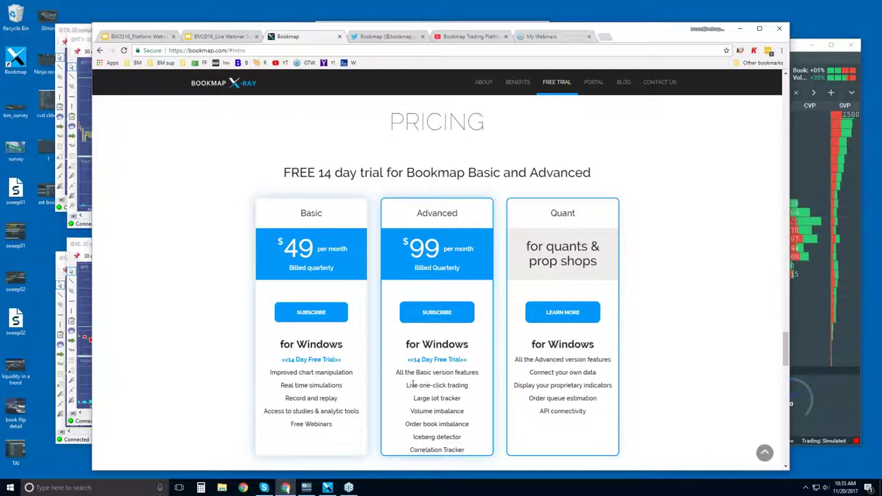
Highlight the Advanced plan's Live one-click trading, Large lot tracker, Iceberg detector and Correlation Tracker features, and clear the text selection
{"action": "left_click_drag", "start_coordinate": [406, 386], "coordinate": [469, 387]}
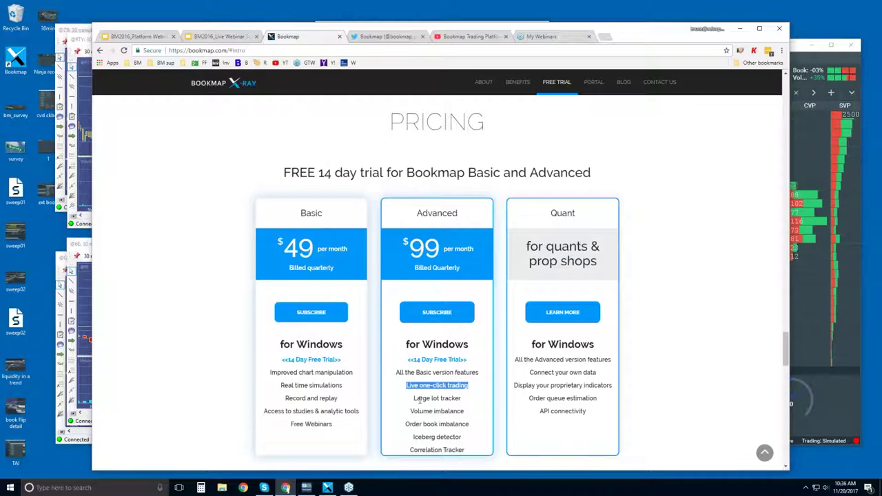
{"action": "left_click_drag", "start_coordinate": [414, 398], "coordinate": [465, 451]}
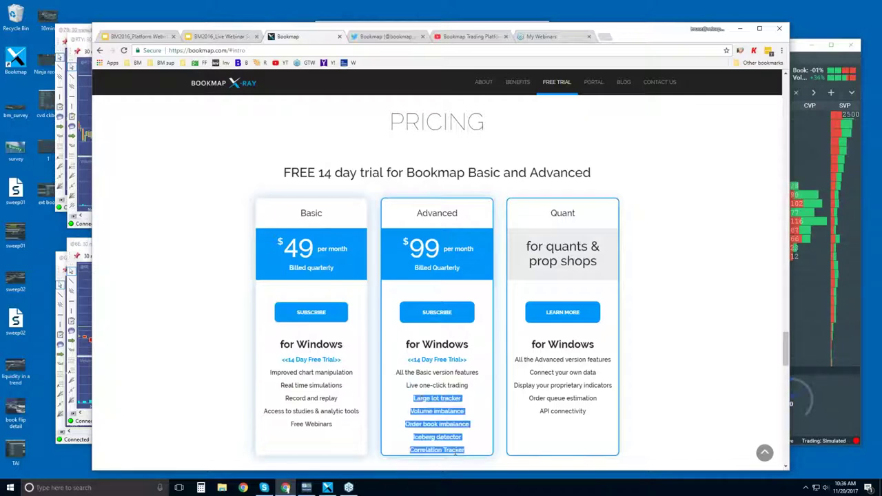
{"action": "left_click", "coordinate": [427, 400]}
{"action": "left_click_drag", "start_coordinate": [414, 399], "coordinate": [461, 399]}
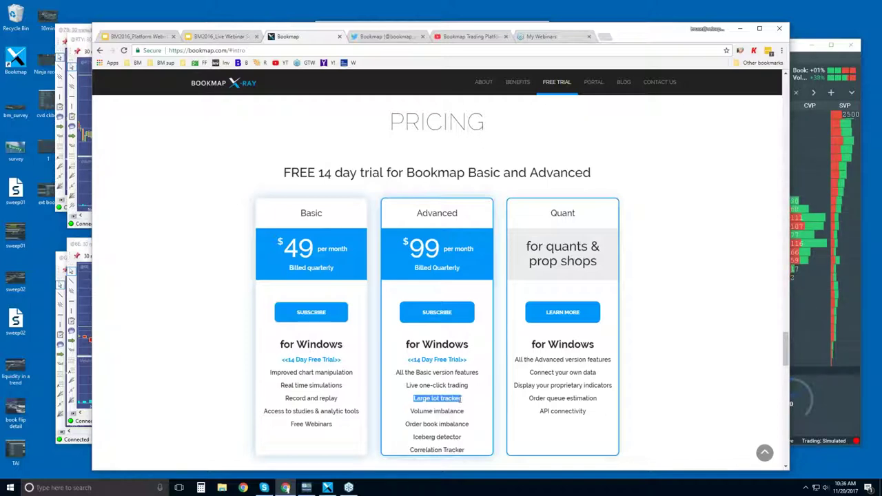
{"action": "left_click_drag", "start_coordinate": [414, 437], "coordinate": [461, 437]}
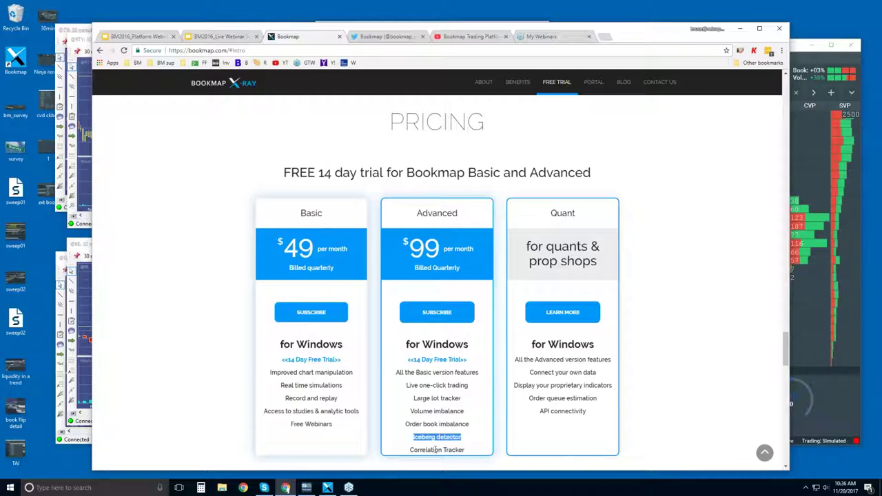
{"action": "left_click_drag", "start_coordinate": [410, 449], "coordinate": [465, 449]}
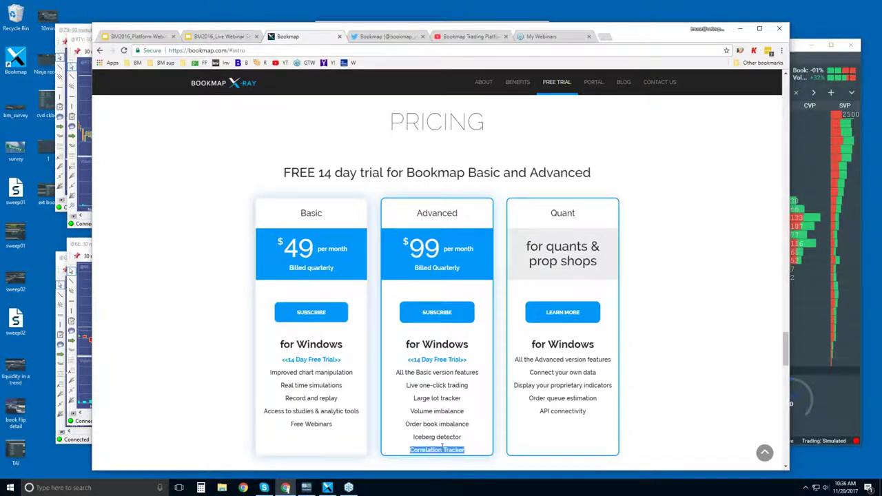
{"action": "left_click", "coordinate": [692, 348]}
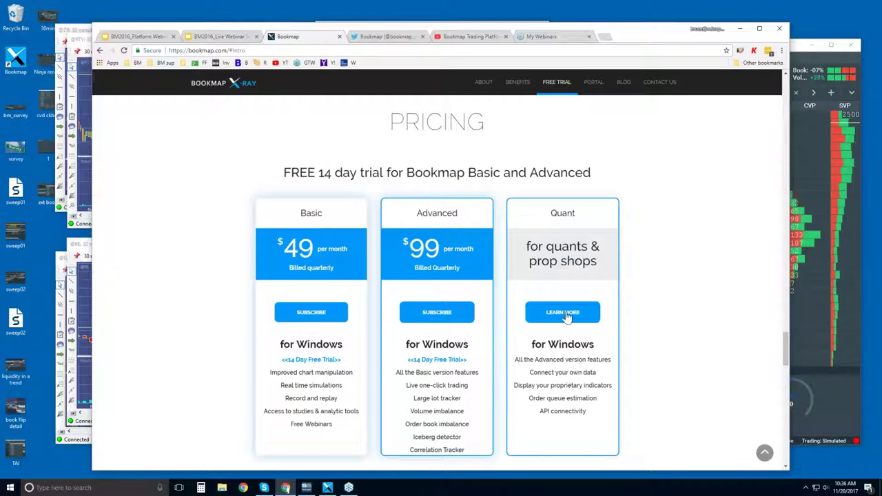
View the website's Contact Us section and switch to Bookmap's Twitter page
{"action": "left_click_drag", "start_coordinate": [788, 345], "coordinate": [784, 391]}
{"action": "left_click_drag", "start_coordinate": [783, 423], "coordinate": [784, 429]}
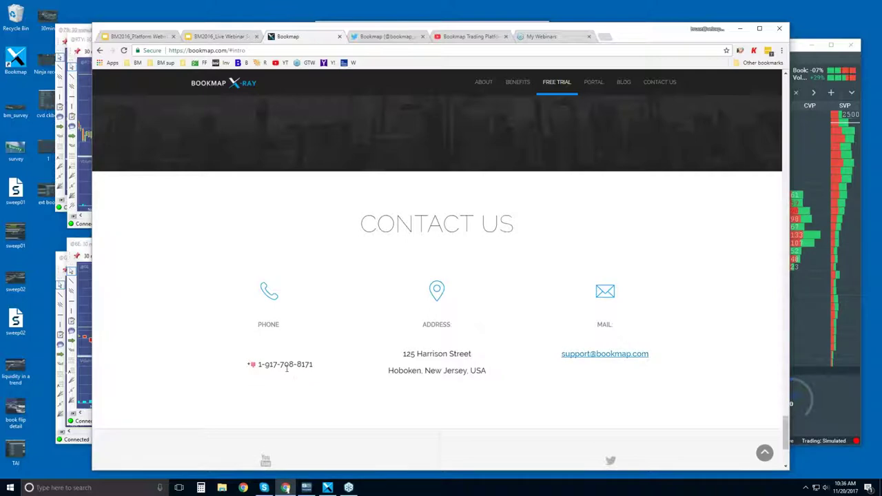
{"action": "left_click", "coordinate": [386, 38]}
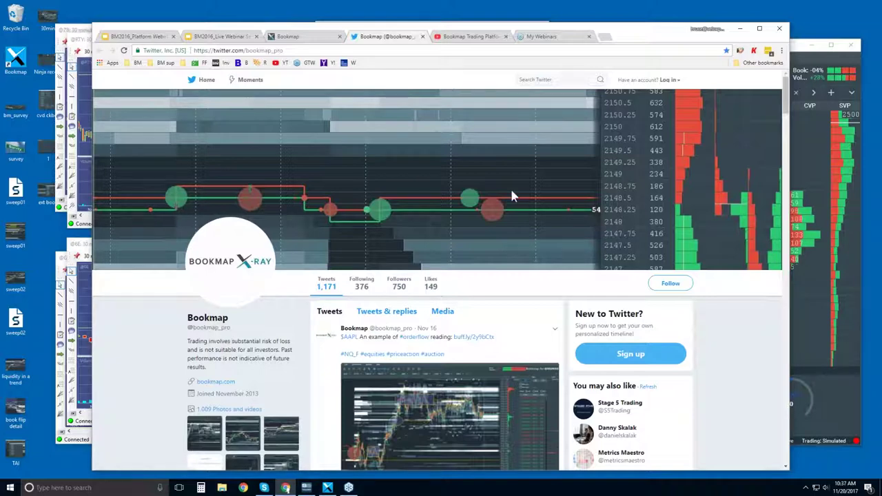
Show the Bookmap Trading Platform YouTube channel and browse its intro, Features and Components, and Order Flow video snippets playlists
{"action": "left_click", "coordinate": [470, 36]}
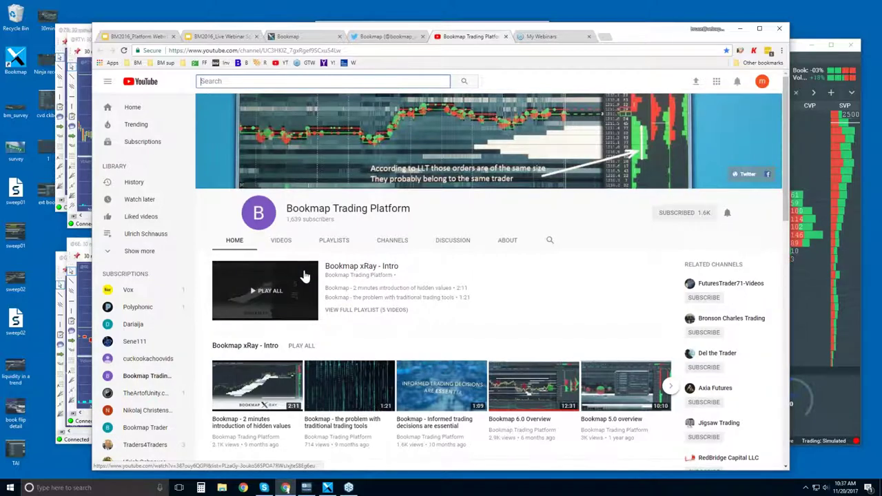
{"action": "scroll", "coordinate": [238, 291], "scroll_direction": "down", "scroll_amount": 1}
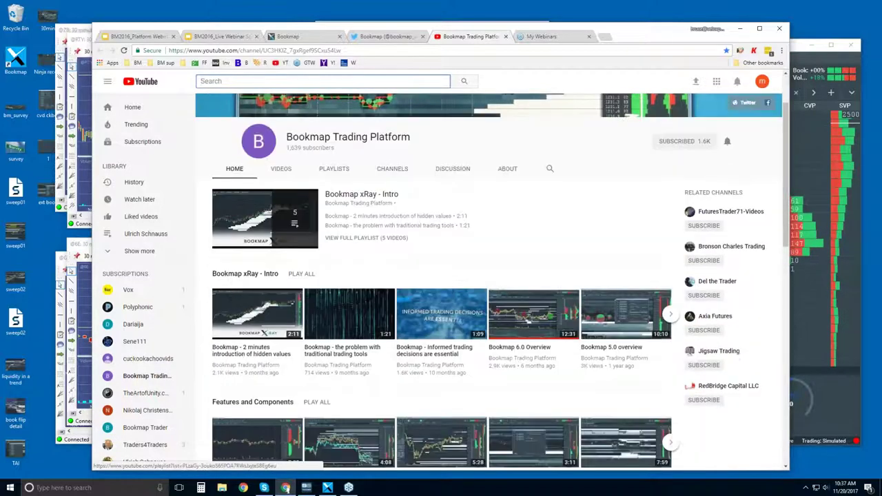
{"action": "scroll", "coordinate": [281, 283], "scroll_direction": "down", "scroll_amount": 3}
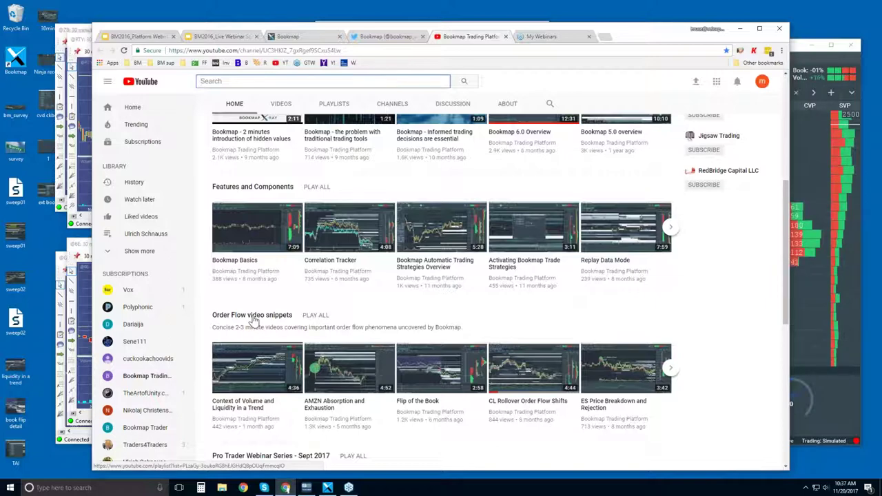
{"action": "scroll", "coordinate": [255, 310], "scroll_direction": "up", "scroll_amount": 3}
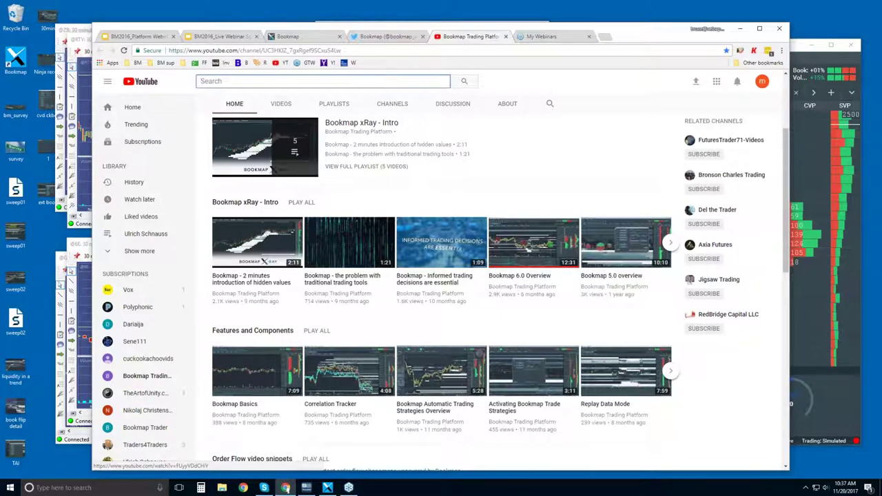
{"action": "scroll", "coordinate": [441, 373], "scroll_direction": "down", "scroll_amount": 3}
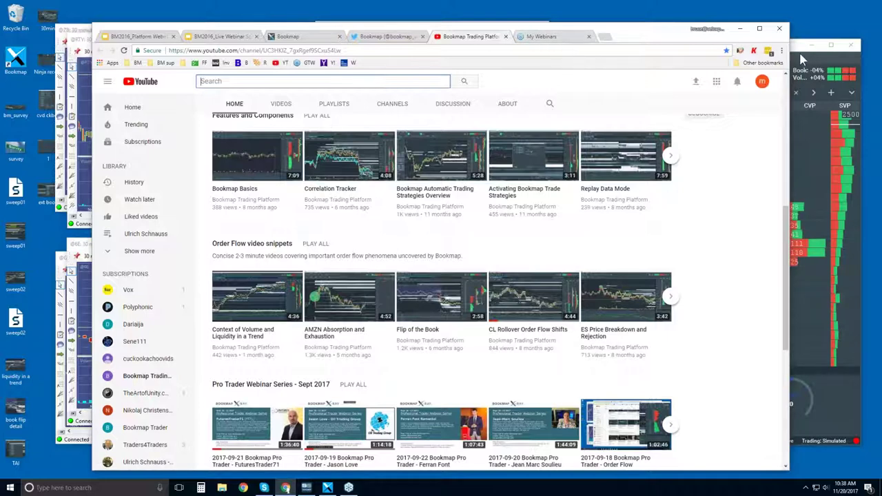
Bring the 30-minute charts and the Bookmap window forward, and view the NQZ7.CME heatmap maximized over a longer time range before restoring the window
{"action": "left_click", "coordinate": [84, 43]}
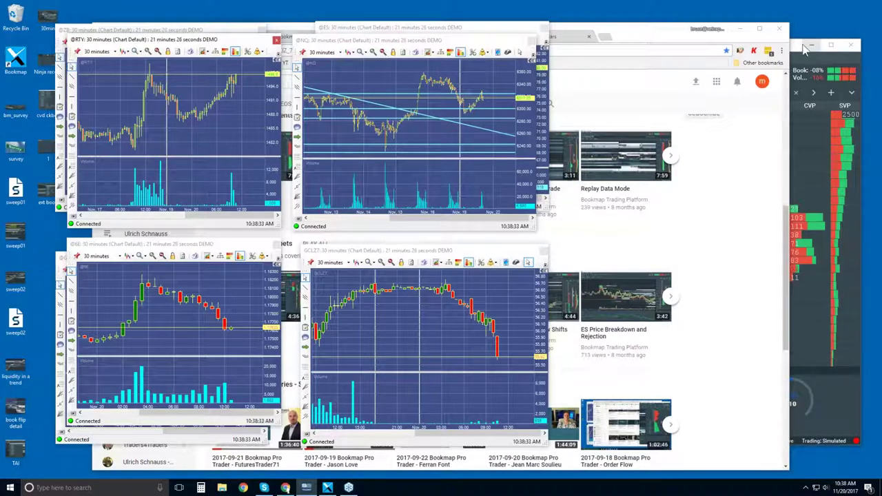
{"action": "left_click", "coordinate": [800, 52]}
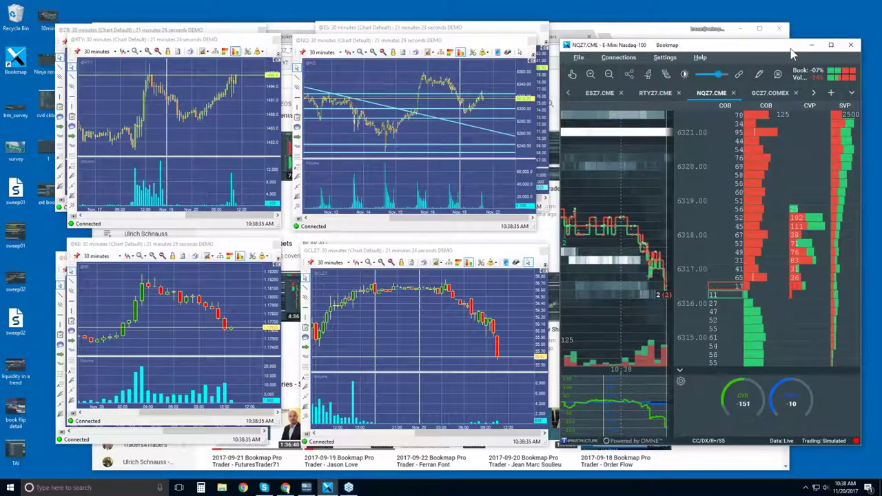
{"action": "double_click", "coordinate": [749, 49]}
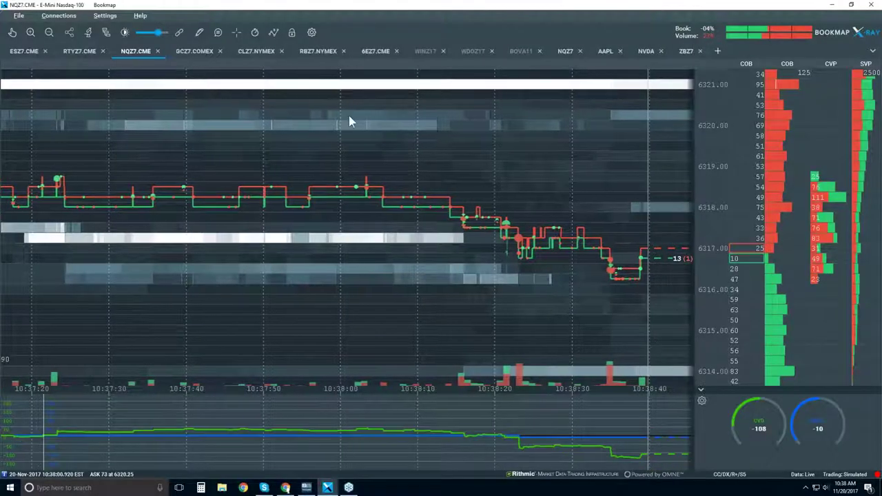
{"action": "scroll", "coordinate": [348, 116], "scroll_direction": "down", "scroll_amount": 5}
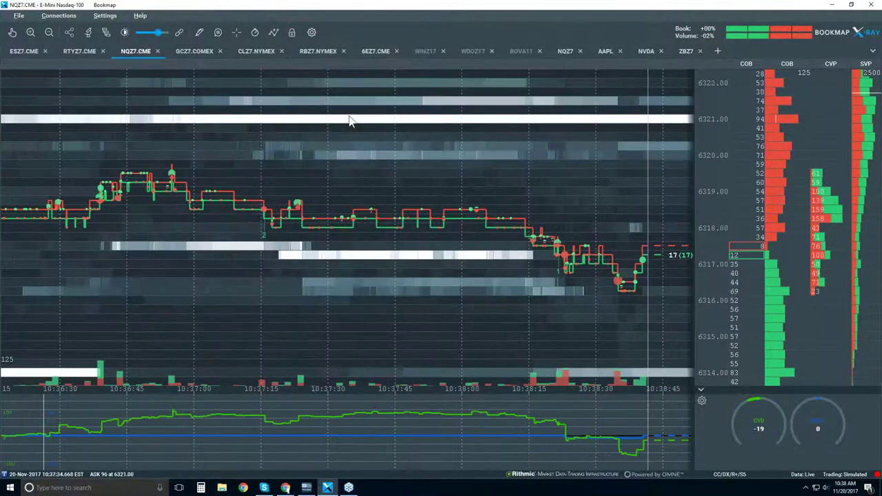
{"action": "double_click", "coordinate": [352, 5]}
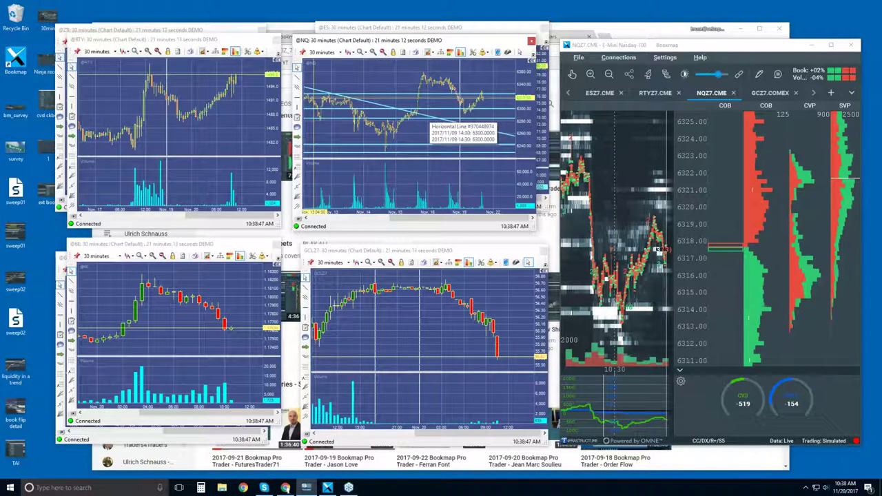
{"action": "left_click_drag", "start_coordinate": [291, 230], "coordinate": [48, 392]}
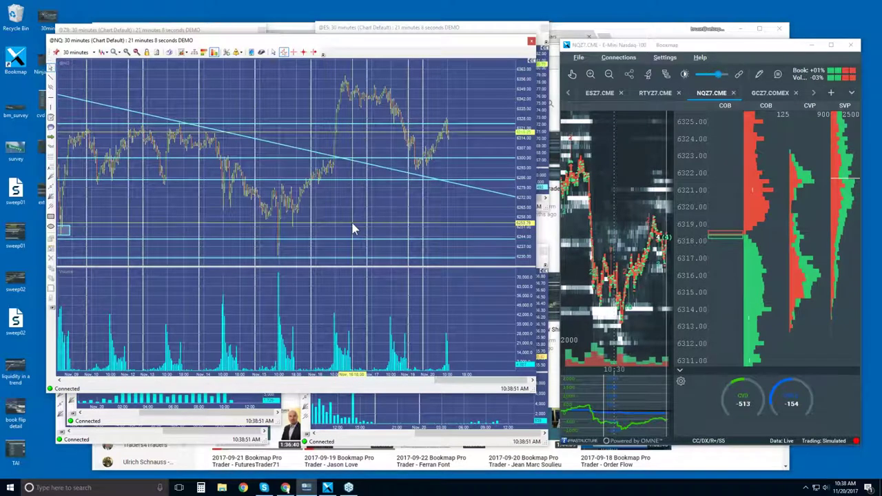
{"action": "mouse_move", "coordinate": [350, 194]}
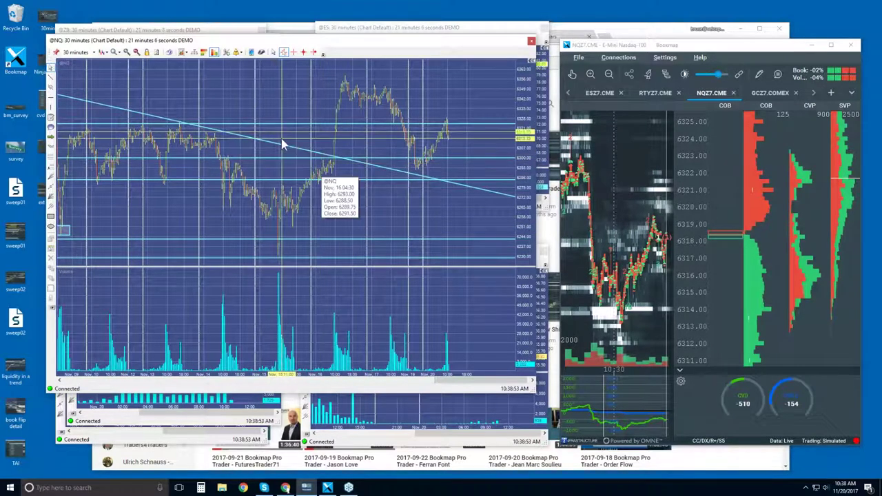
{"action": "left_click", "coordinate": [96, 53]}
{"action": "left_click", "coordinate": [76, 137]}
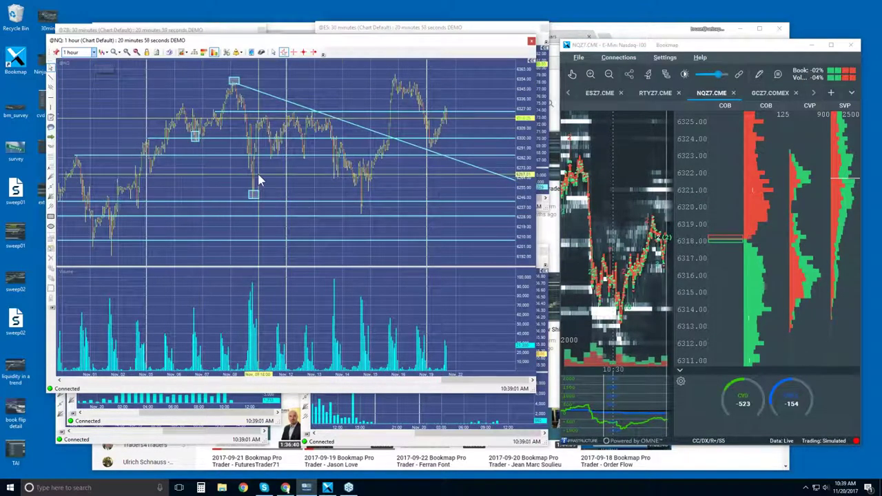
{"action": "mouse_move", "coordinate": [200, 138]}
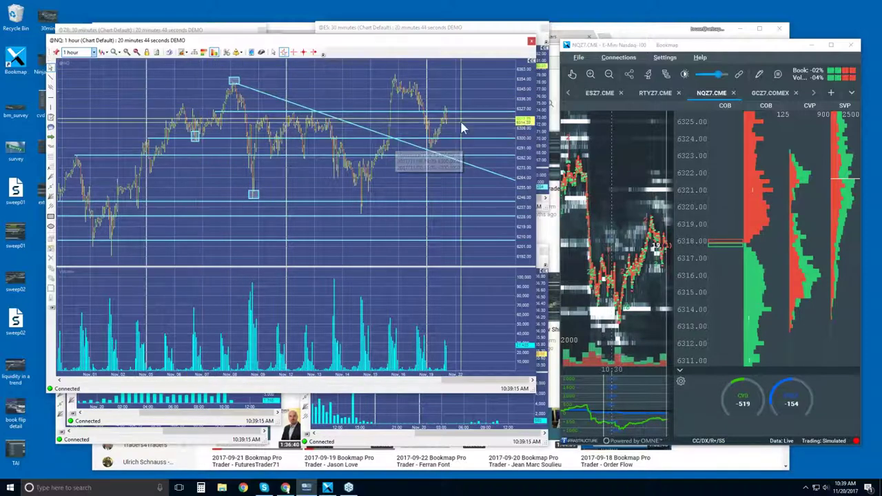
{"action": "scroll", "coordinate": [448, 114], "scroll_direction": "up", "scroll_amount": 4}
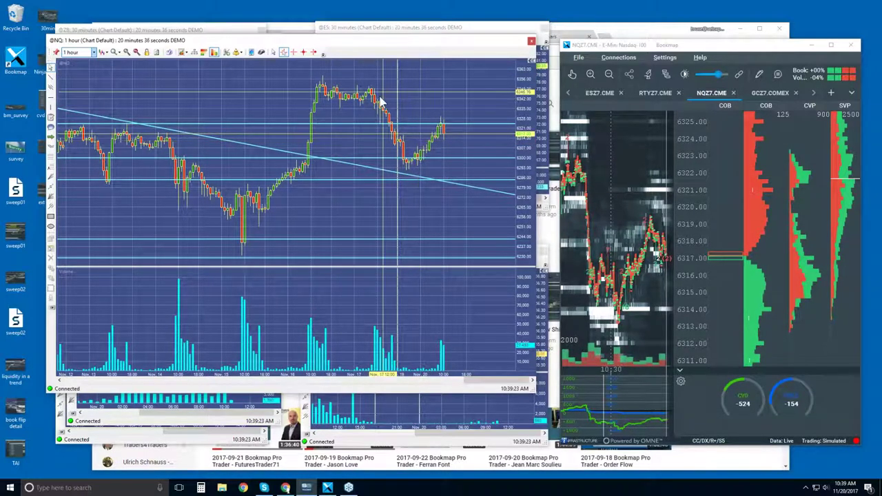
{"action": "mouse_move", "coordinate": [308, 166]}
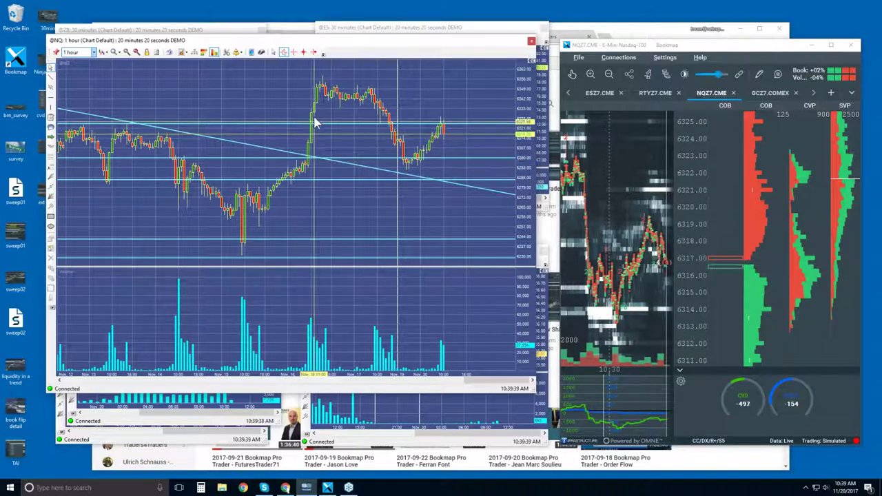
{"action": "mouse_move", "coordinate": [319, 111]}
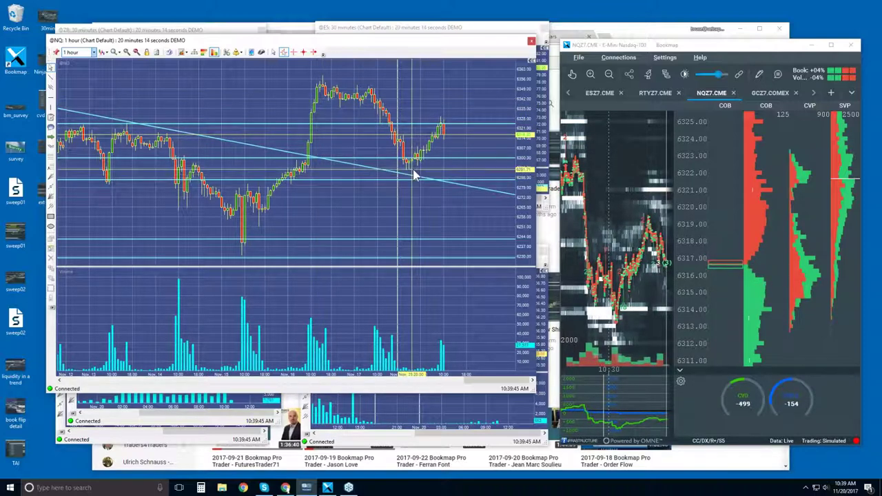
{"action": "mouse_move", "coordinate": [414, 174]}
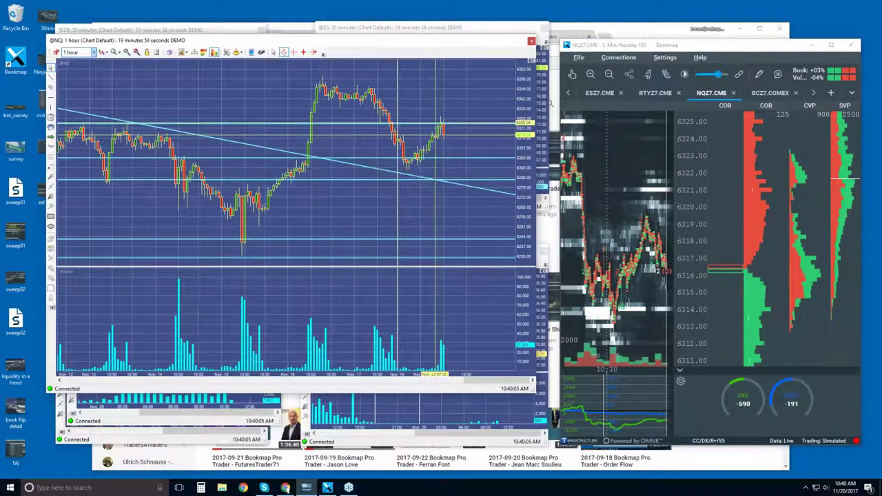
{"action": "mouse_move", "coordinate": [441, 132]}
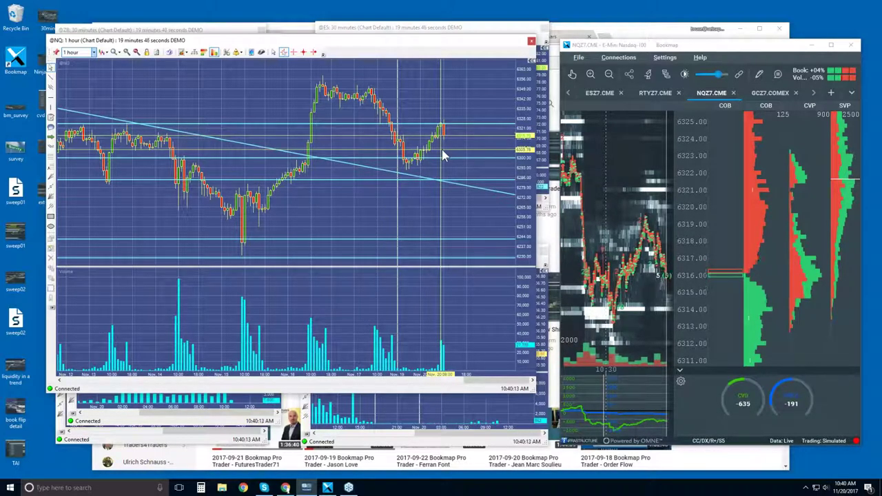
{"action": "mouse_move", "coordinate": [332, 163]}
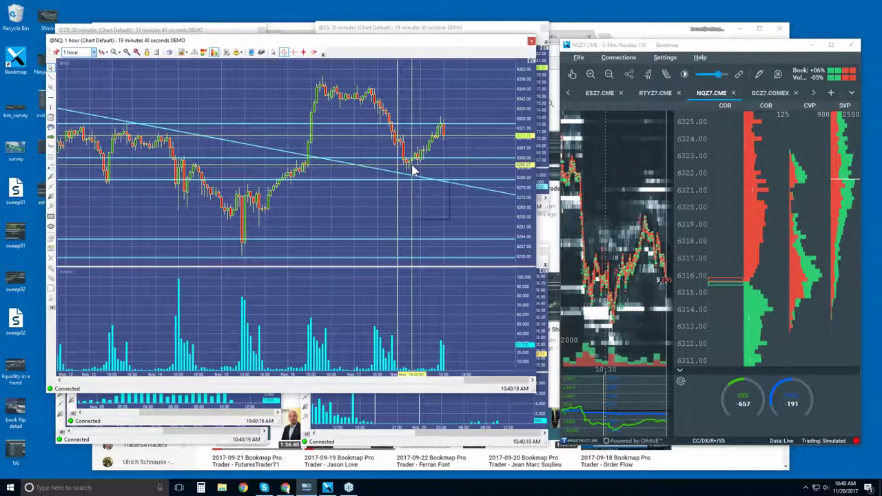
{"action": "mouse_move", "coordinate": [413, 169]}
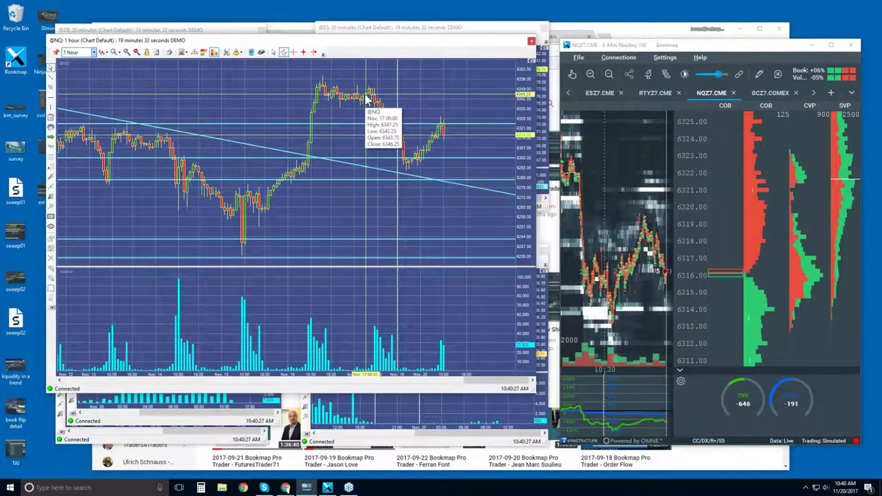
Maximize the Bookmap window and widen the NQZ7.CME heatmap's time range to cover trading from about 09:00
{"action": "double_click", "coordinate": [748, 52]}
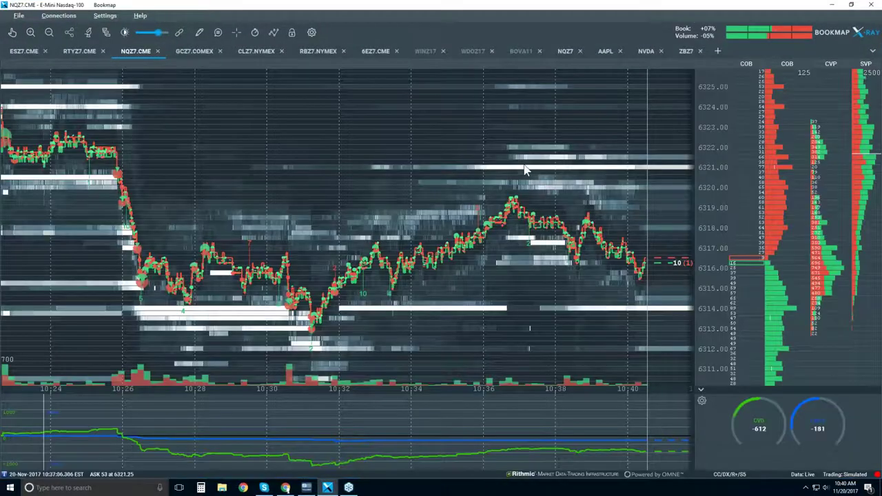
{"action": "scroll", "coordinate": [524, 170], "scroll_direction": "down", "scroll_amount": 3}
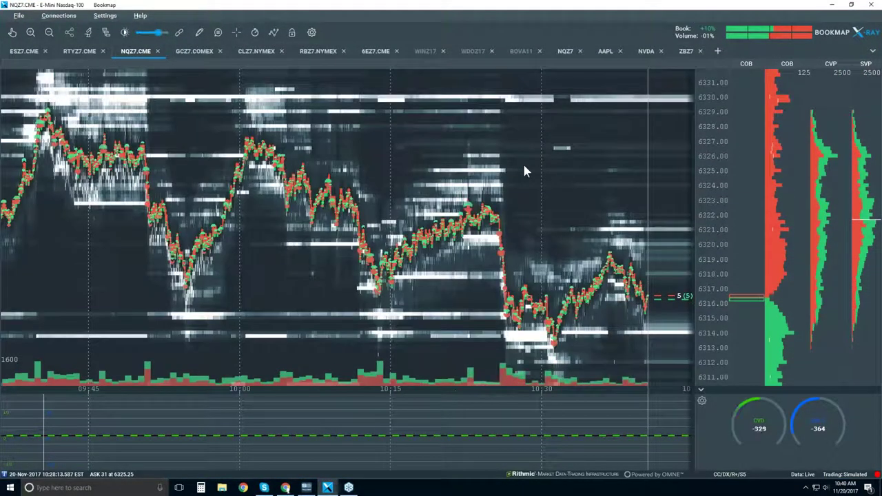
{"action": "scroll", "coordinate": [524, 170], "scroll_direction": "down", "scroll_amount": 2}
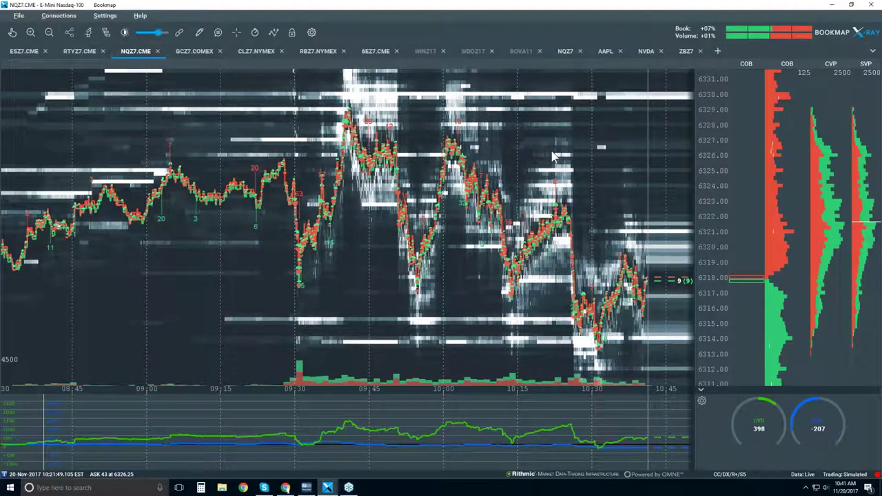
{"action": "scroll", "coordinate": [554, 158], "scroll_direction": "up", "scroll_amount": 2}
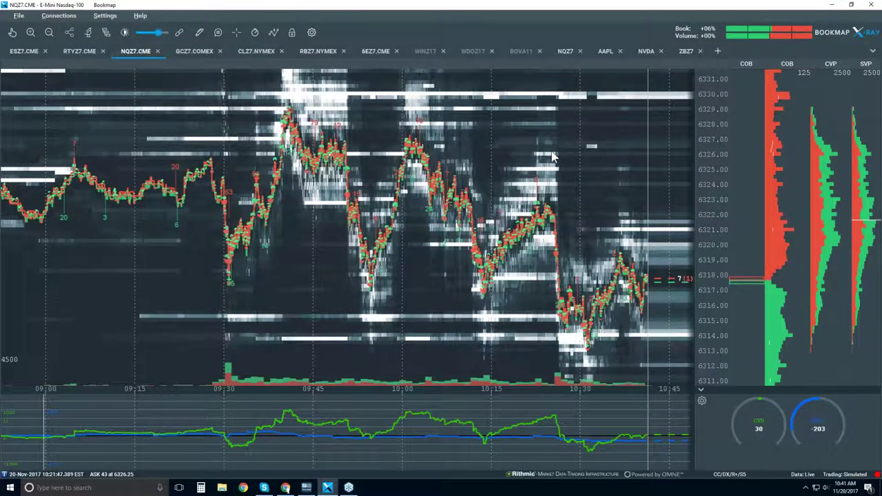
Collapse the lower indicator pane and show Candlestick Bars, Volume Bars and Best Bid/Ask, with Volume Dots, Indicators, Heatmap and Extended off
{"action": "left_click", "coordinate": [702, 392]}
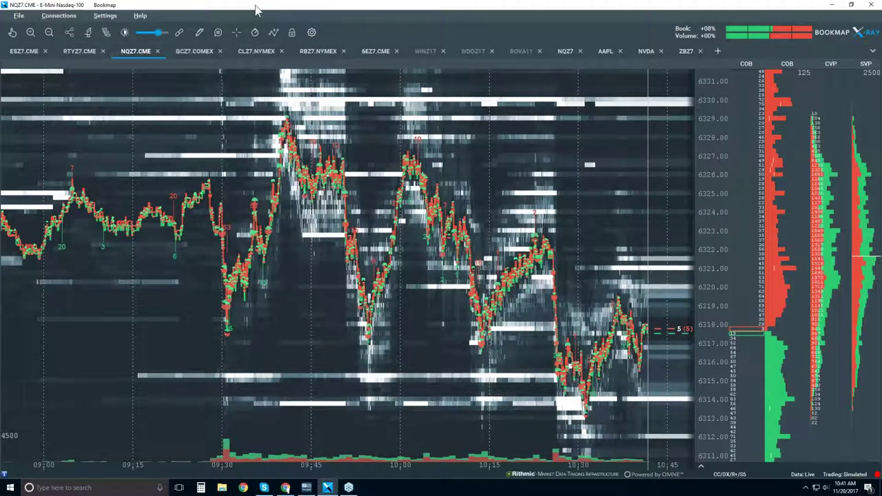
{"action": "left_click", "coordinate": [273, 33]}
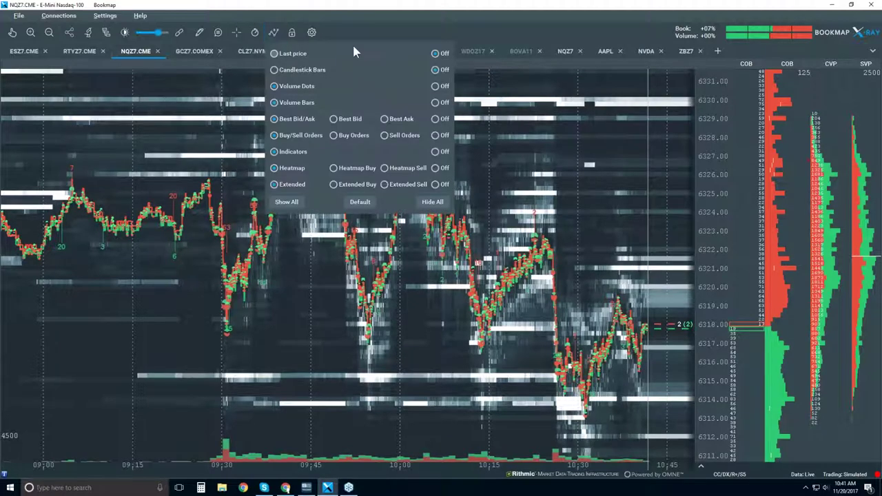
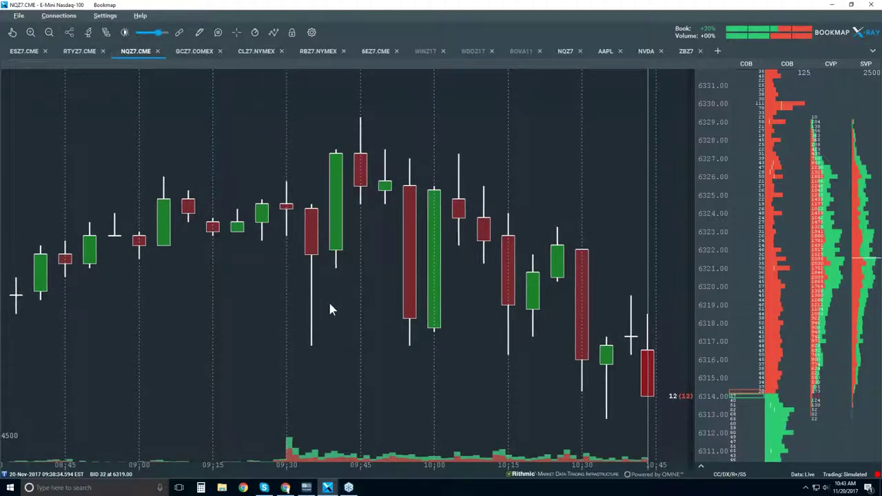
{"action": "left_click", "coordinate": [275, 33]}
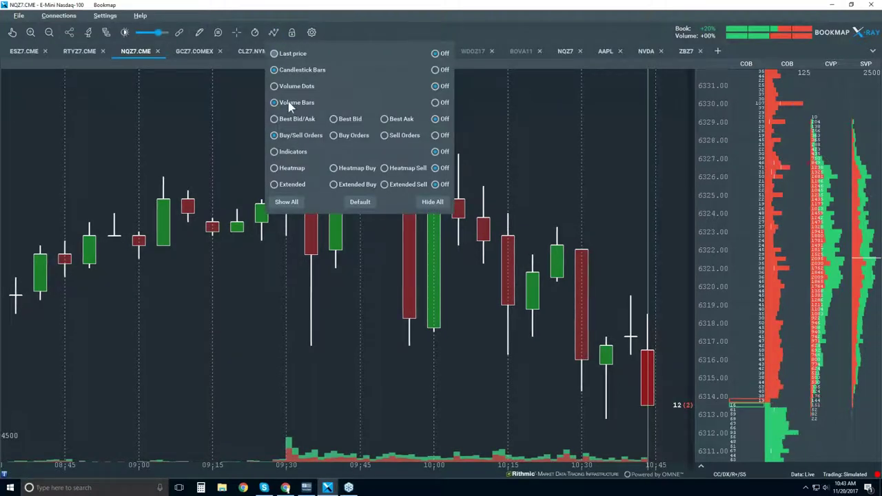
{"action": "left_click", "coordinate": [298, 119]}
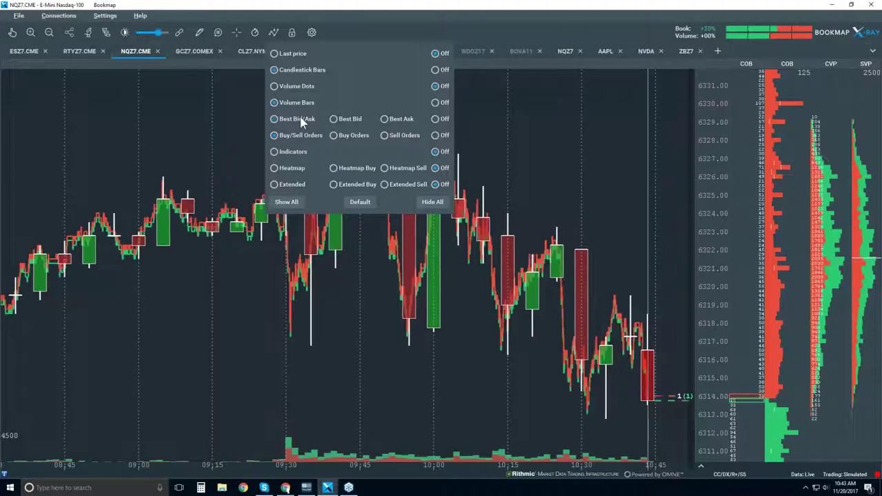
{"action": "left_click", "coordinate": [521, 117]}
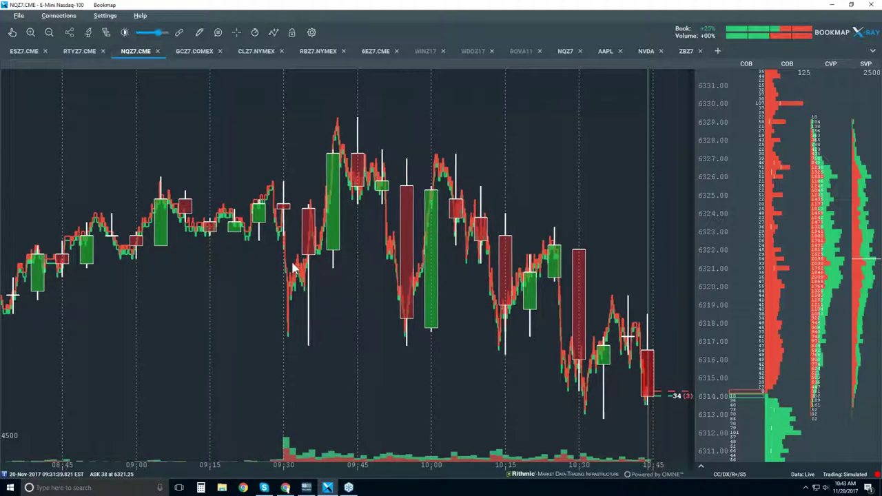
Examine the bid/ask line against the candlesticks around 09:50, then return to a range covering 09:00 to 11:00
{"action": "left_click", "coordinate": [13, 32]}
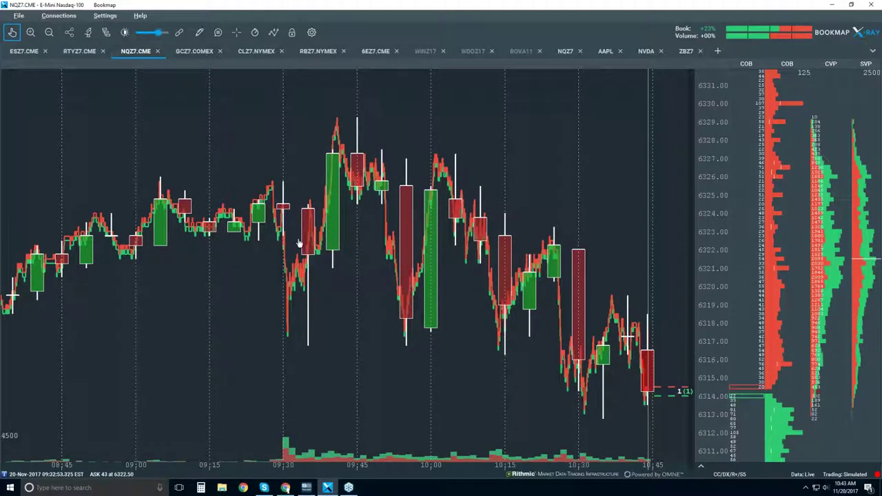
{"action": "scroll", "coordinate": [300, 241], "scroll_direction": "up", "scroll_amount": 5}
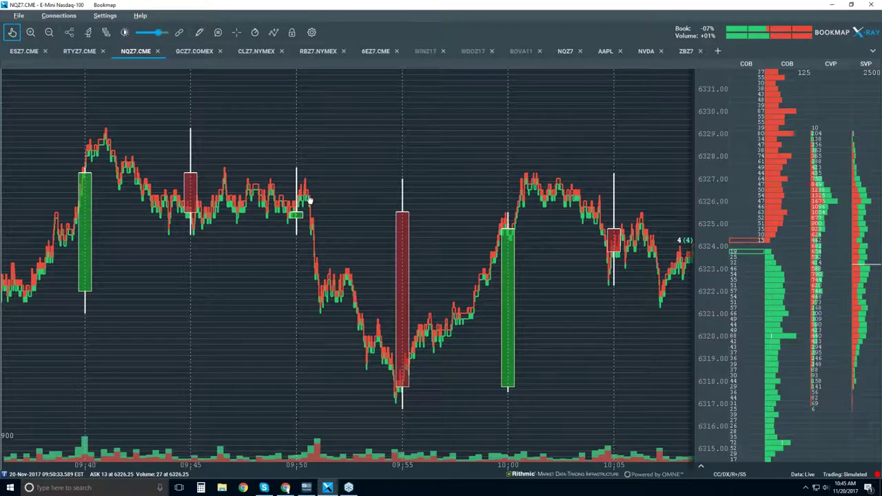
{"action": "scroll", "coordinate": [310, 200], "scroll_direction": "down", "scroll_amount": 3}
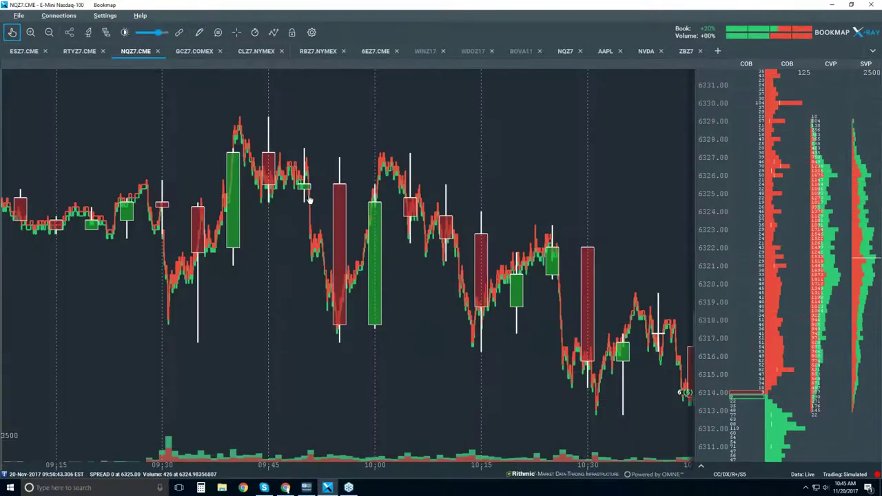
{"action": "scroll", "coordinate": [310, 200], "scroll_direction": "down", "scroll_amount": 2}
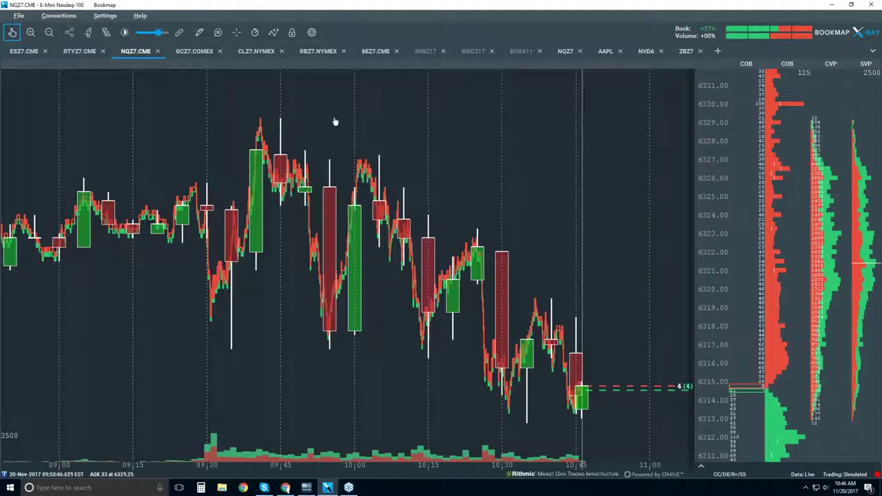
Turn on Volume Dots for the NQZ7.CME chart and increase their dot size in the studies configuration
{"action": "left_click", "coordinate": [273, 33]}
{"action": "left_click", "coordinate": [304, 88]}
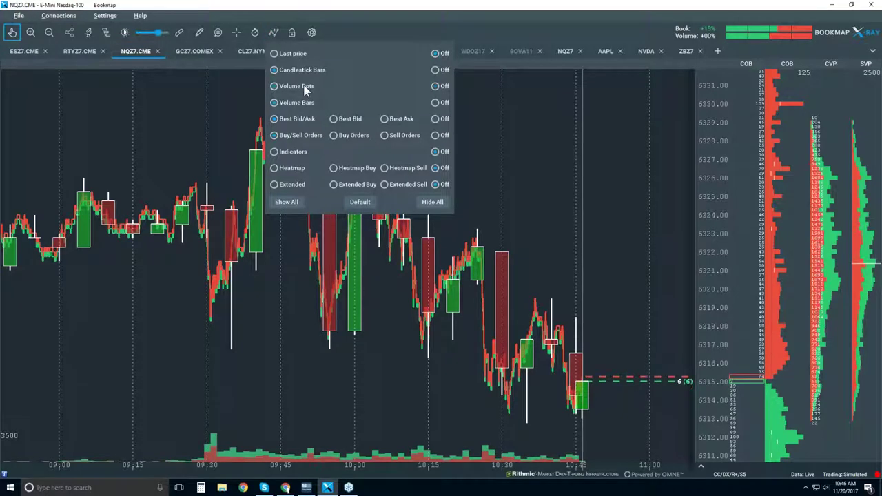
{"action": "left_click", "coordinate": [512, 144]}
{"action": "left_click", "coordinate": [88, 32]}
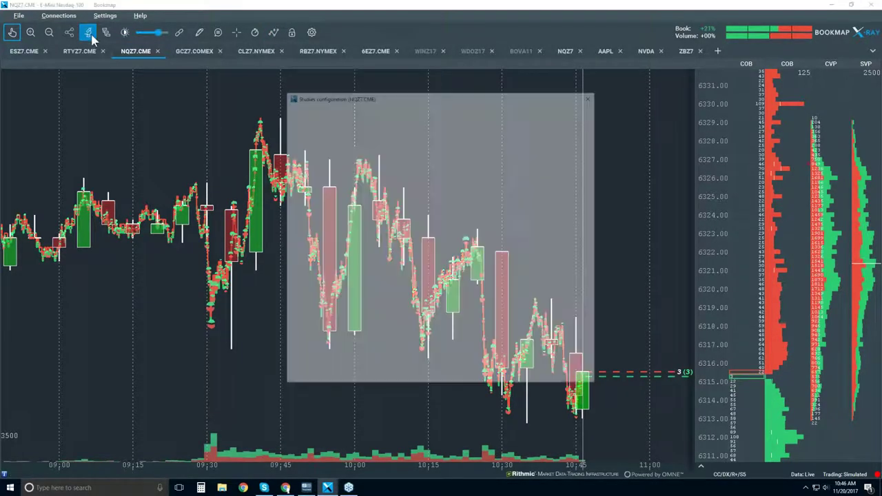
{"action": "left_click_drag", "start_coordinate": [426, 150], "coordinate": [442, 148]}
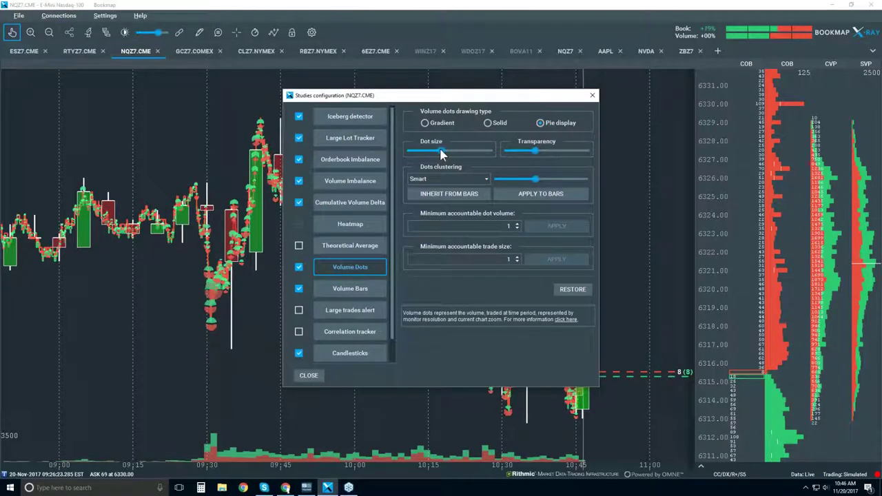
{"action": "left_click", "coordinate": [592, 96]}
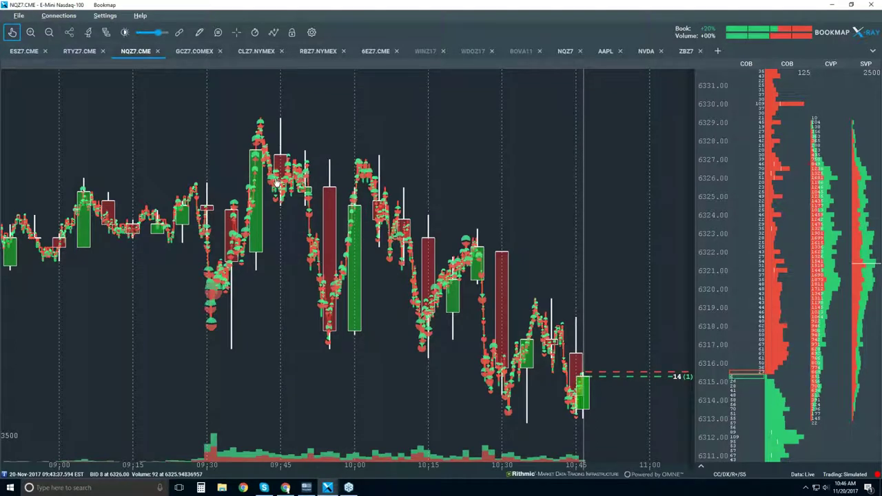
Examine the volume dots and candlesticks around the 09:30 open, narrowing the time range to about 09:20 to 09:45
{"action": "left_click", "coordinate": [12, 33]}
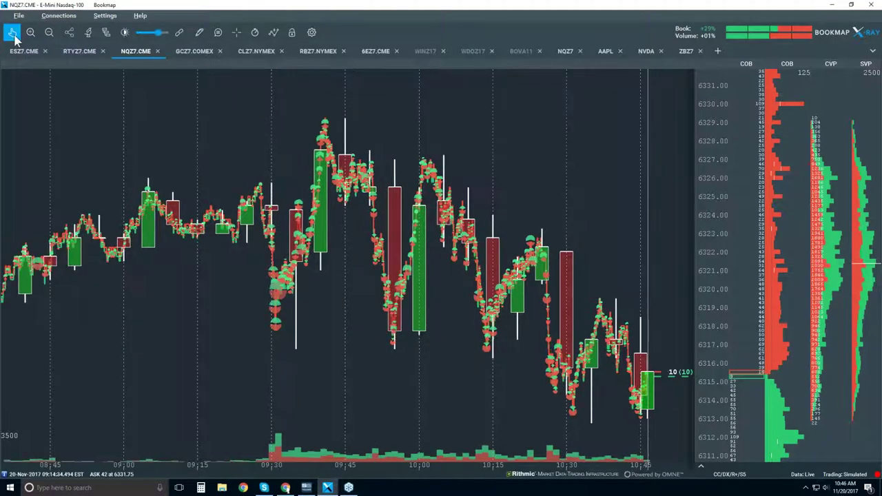
{"action": "scroll", "coordinate": [279, 267], "scroll_direction": "up", "scroll_amount": 1}
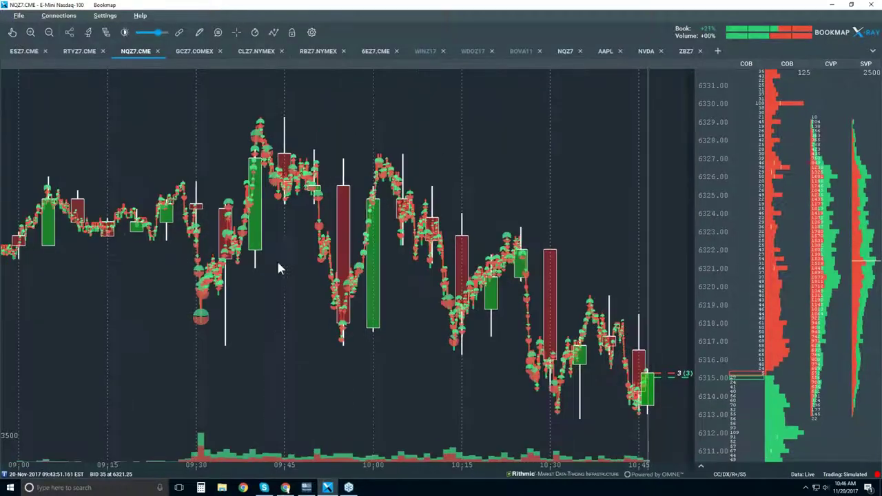
{"action": "scroll", "coordinate": [274, 235], "scroll_direction": "up", "scroll_amount": 1}
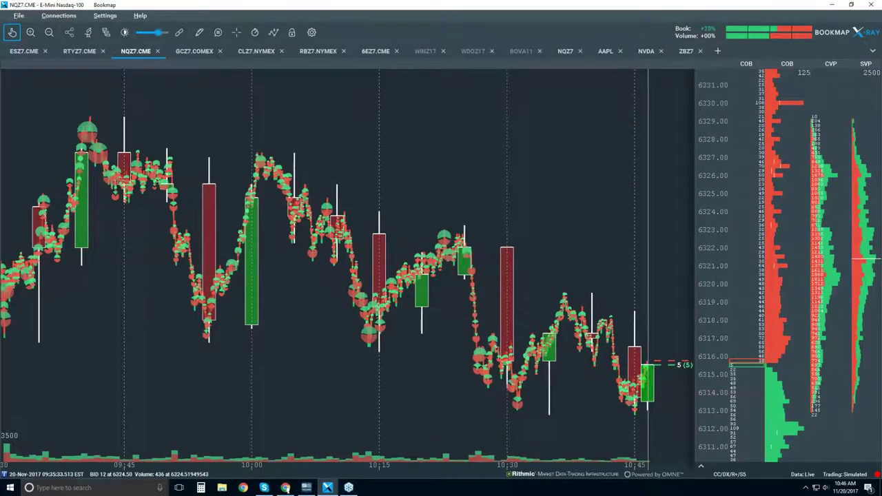
{"action": "scroll", "coordinate": [401, 221], "scroll_direction": "left", "scroll_amount": 5}
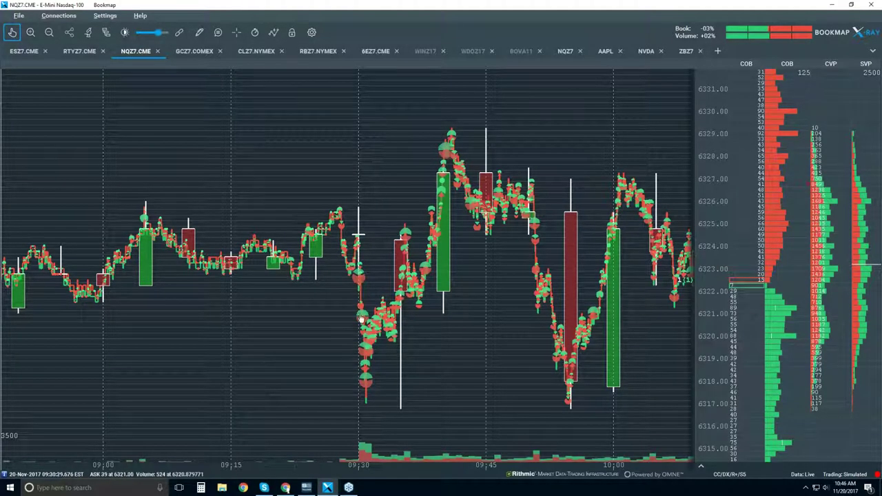
{"action": "scroll", "coordinate": [384, 318], "scroll_direction": "up", "scroll_amount": 3}
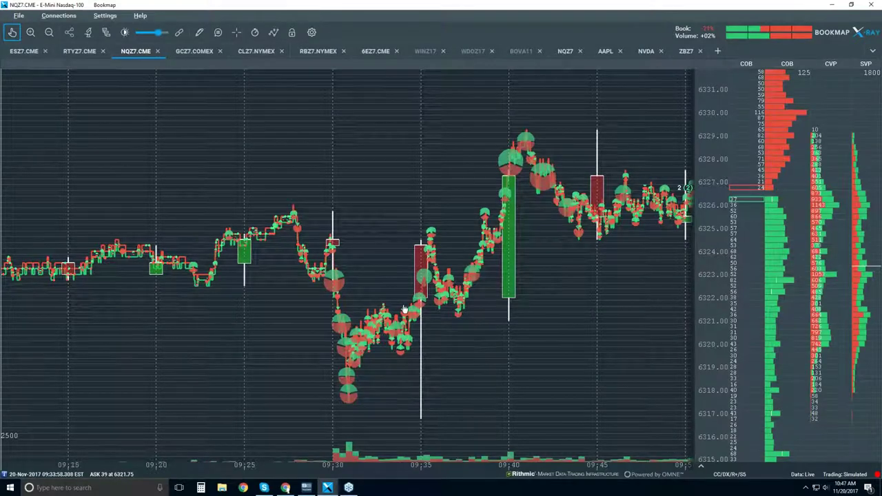
{"action": "scroll", "coordinate": [406, 310], "scroll_direction": "up", "scroll_amount": 2}
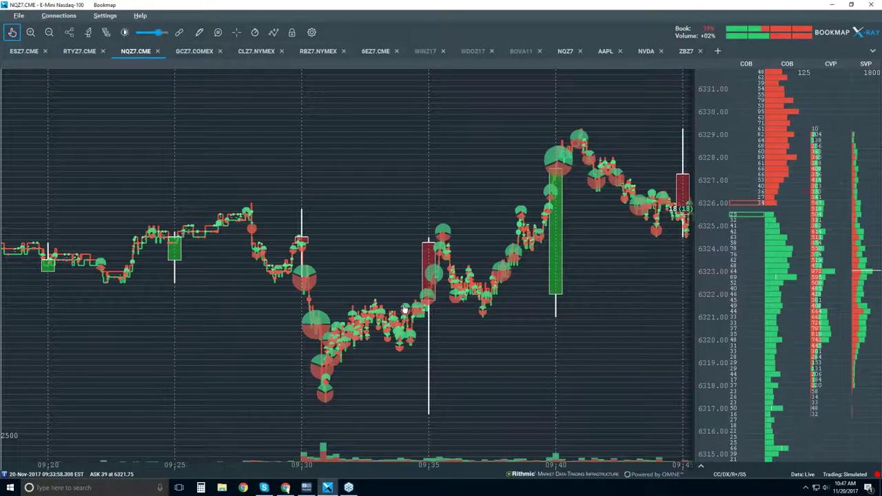
Magnify the small price dip near 09:37:07 down to milliseconds and examine the individual trades and best bid/ask changes
{"action": "scroll", "coordinate": [405, 309], "scroll_direction": "up", "scroll_amount": 2}
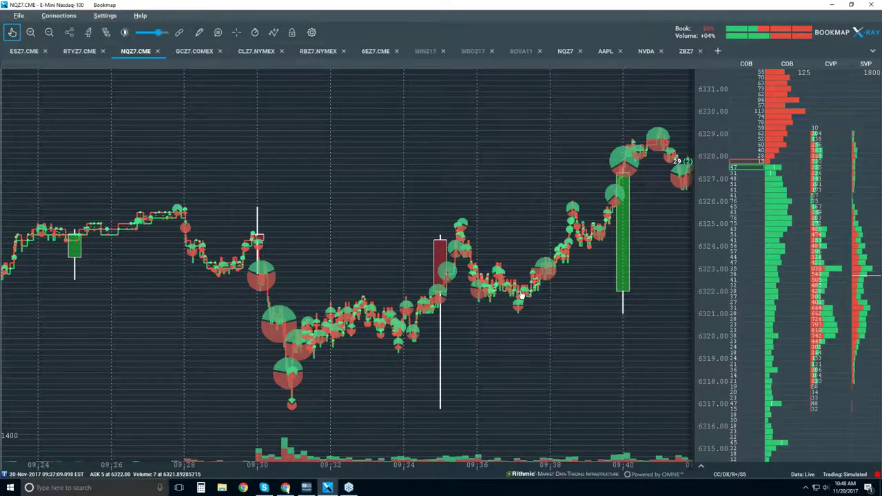
{"action": "scroll", "coordinate": [522, 295], "scroll_direction": "up", "scroll_amount": 3}
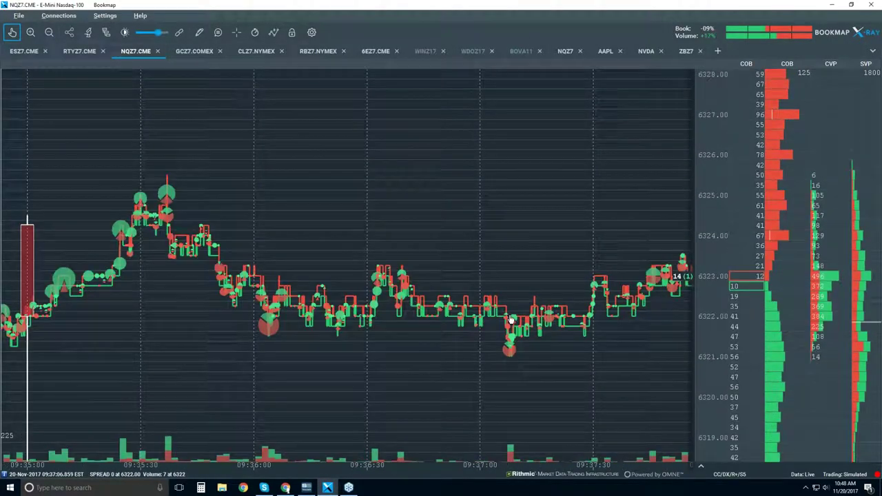
{"action": "scroll", "coordinate": [511, 321], "scroll_direction": "up", "scroll_amount": 5}
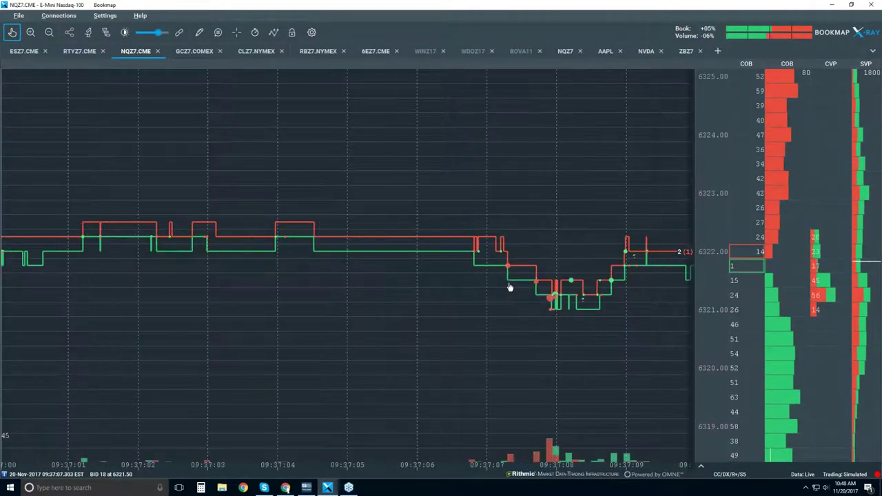
{"action": "scroll", "coordinate": [403, 232], "scroll_direction": "up", "scroll_amount": 2}
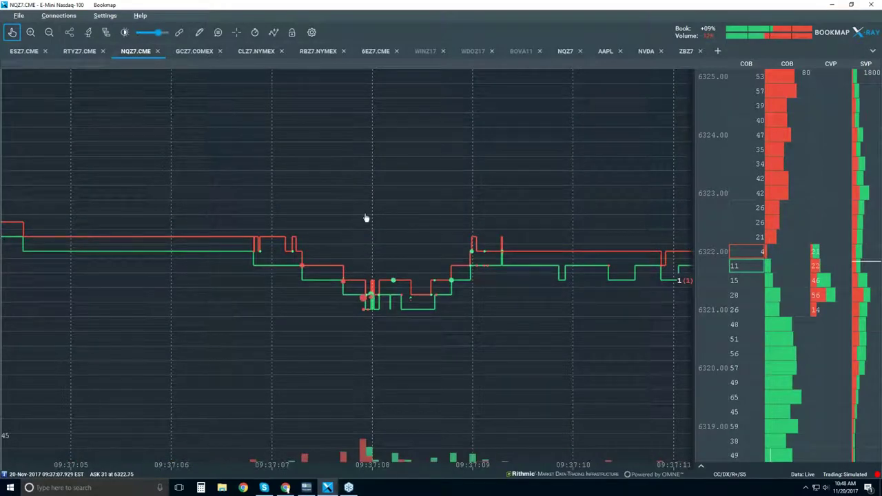
{"action": "scroll", "coordinate": [390, 228], "scroll_direction": "down", "scroll_amount": 2}
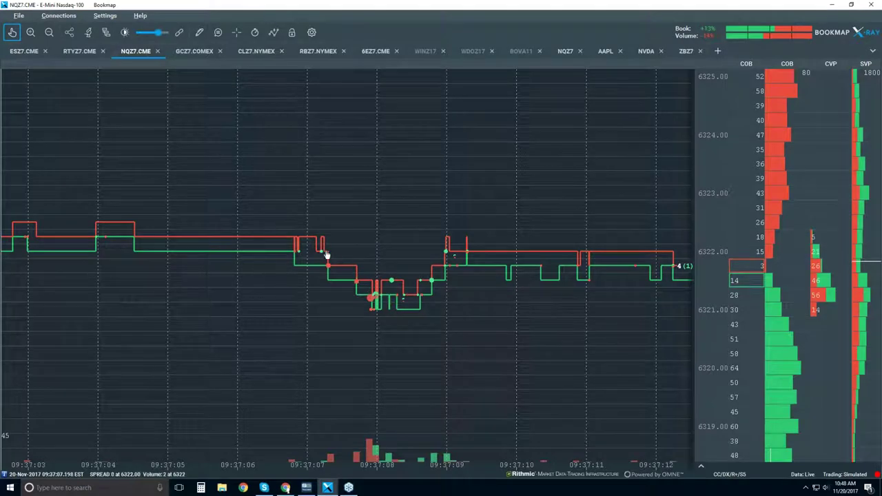
{"action": "scroll", "coordinate": [362, 280], "scroll_direction": "up", "scroll_amount": 3}
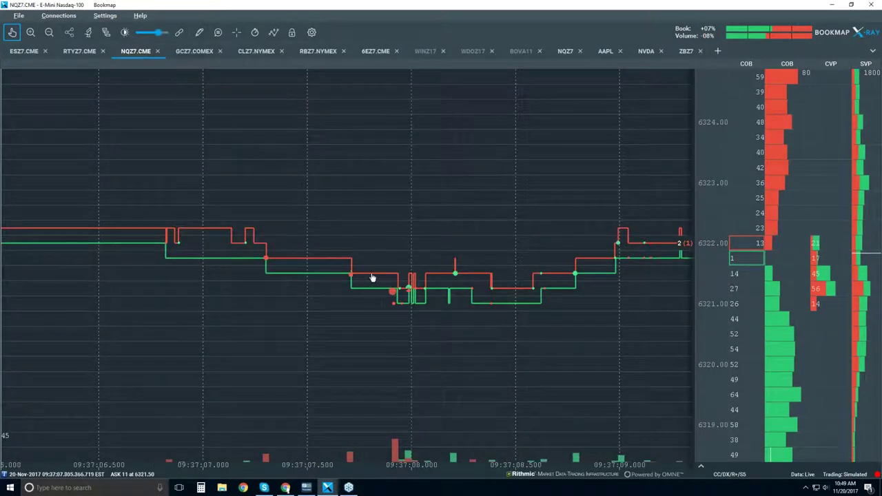
{"action": "scroll", "coordinate": [224, 272], "scroll_direction": "up", "scroll_amount": 4}
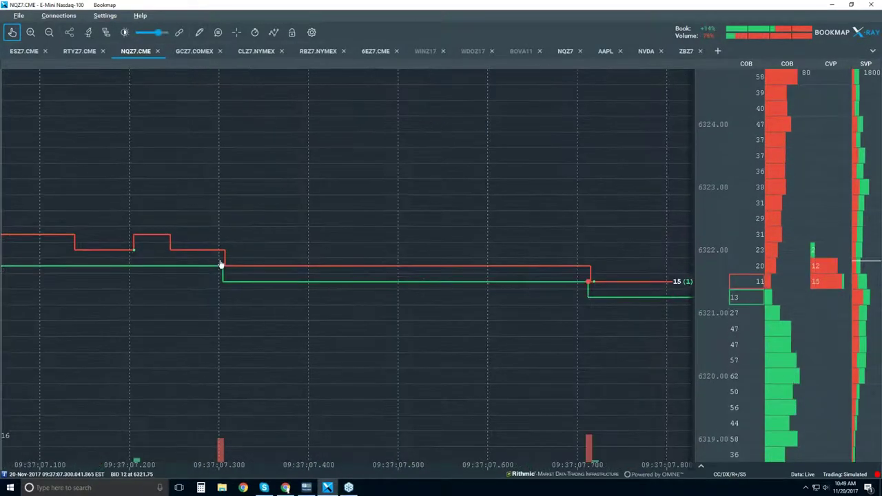
Turn on the data tooltip and magnify the trades near 09:37:07.303 down to microseconds to read their individual volumes
{"action": "scroll", "coordinate": [232, 278], "scroll_direction": "up", "scroll_amount": 2}
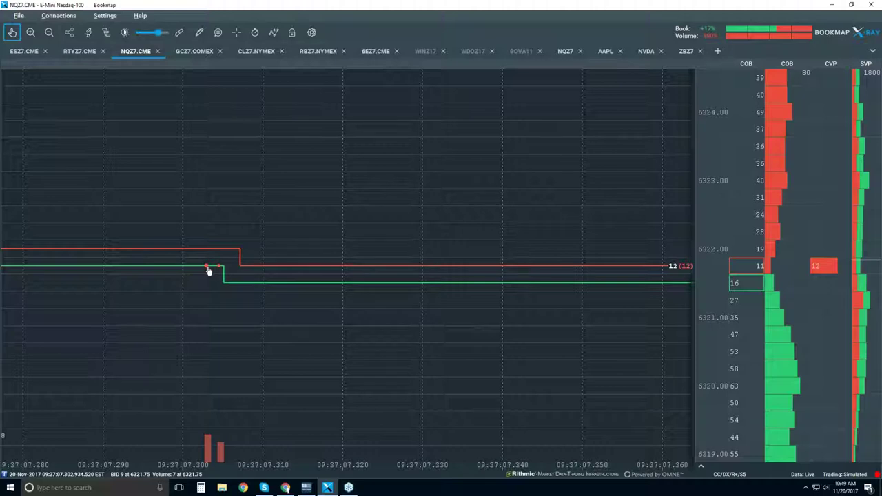
{"action": "left_click", "coordinate": [218, 32]}
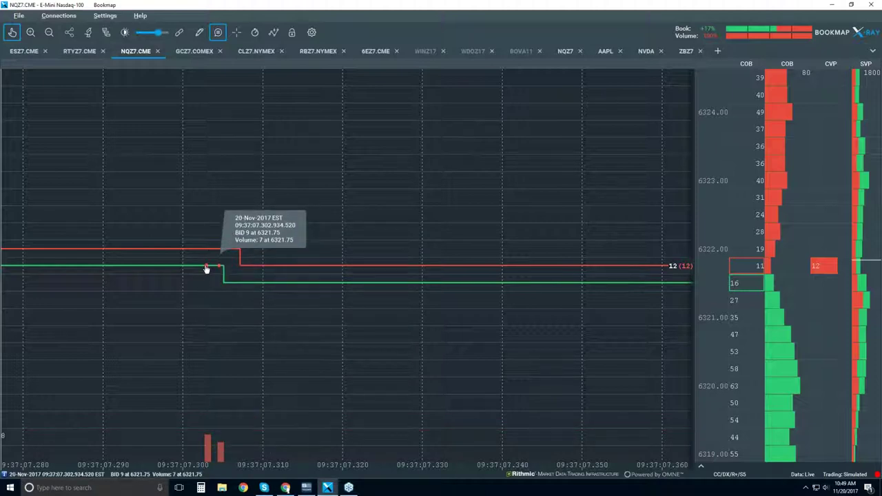
{"action": "scroll", "coordinate": [209, 268], "scroll_direction": "up", "scroll_amount": 3}
{"action": "scroll", "coordinate": [206, 271], "scroll_direction": "up", "scroll_amount": 5}
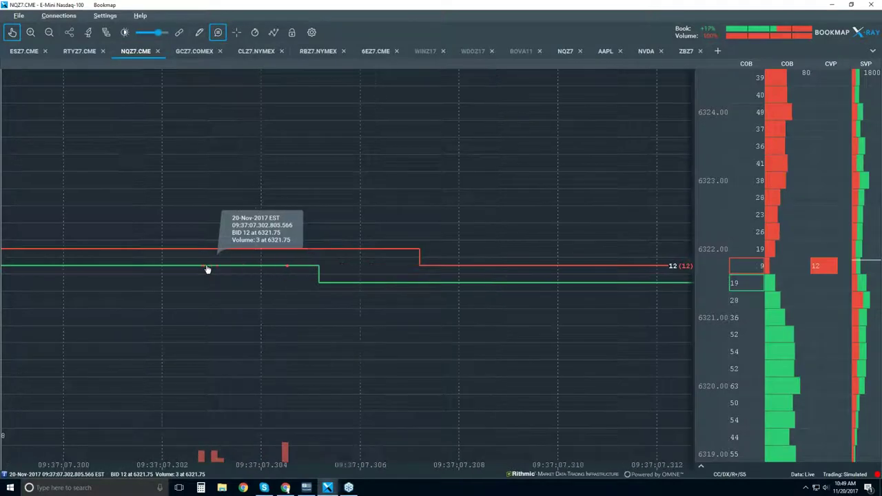
{"action": "scroll", "coordinate": [205, 274], "scroll_direction": "up", "scroll_amount": 3}
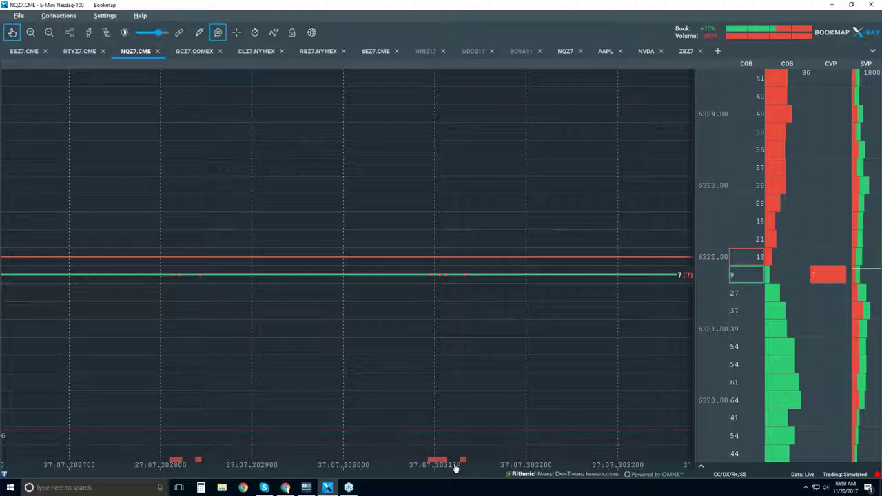
{"action": "mouse_move", "coordinate": [439, 282]}
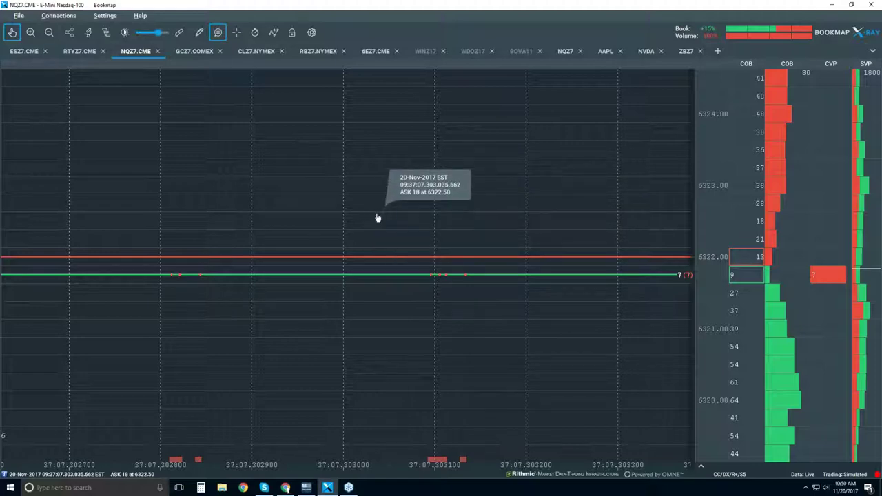
Examine the cluster of buy trades near 09:37:07.981 on the ask line, magnified down to microseconds
{"action": "scroll", "coordinate": [378, 217], "scroll_direction": "down", "scroll_amount": 3}
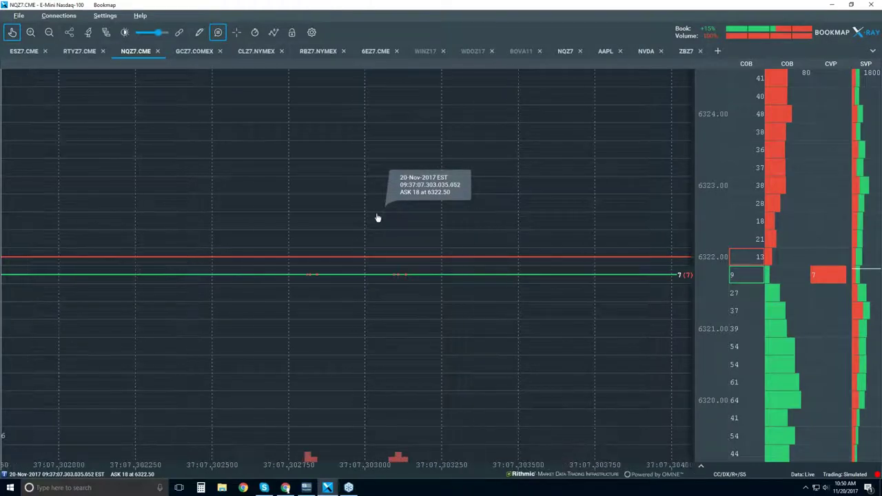
{"action": "scroll", "coordinate": [378, 218], "scroll_direction": "down", "scroll_amount": 5}
{"action": "scroll", "coordinate": [377, 218], "scroll_direction": "down", "scroll_amount": 3}
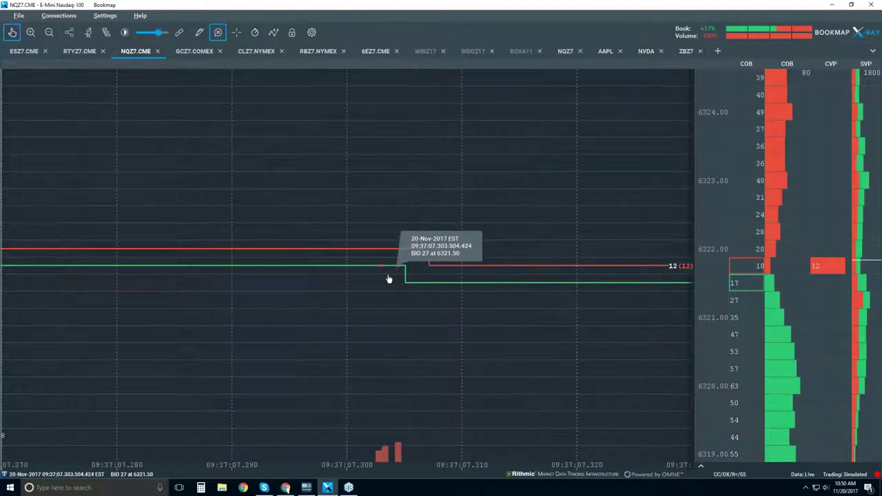
{"action": "scroll", "coordinate": [389, 279], "scroll_direction": "down", "scroll_amount": 4}
{"action": "scroll", "coordinate": [389, 279], "scroll_direction": "down", "scroll_amount": 2}
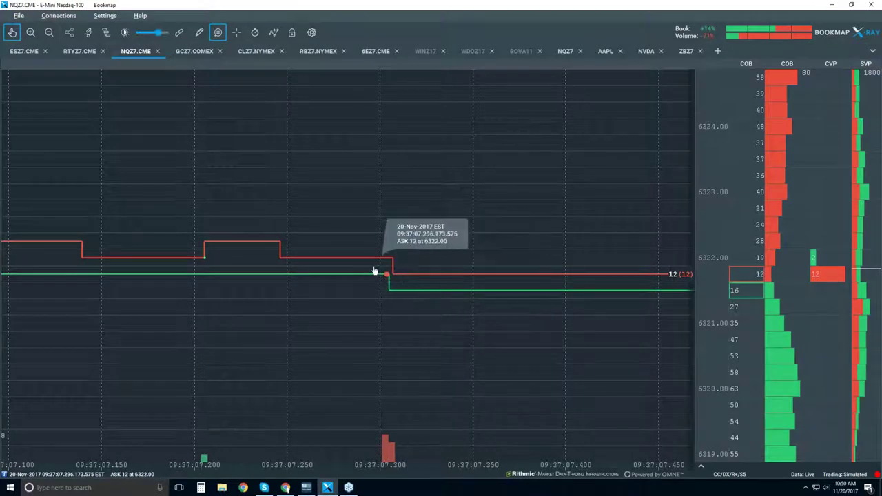
{"action": "scroll", "coordinate": [426, 250], "scroll_direction": "down", "scroll_amount": 3}
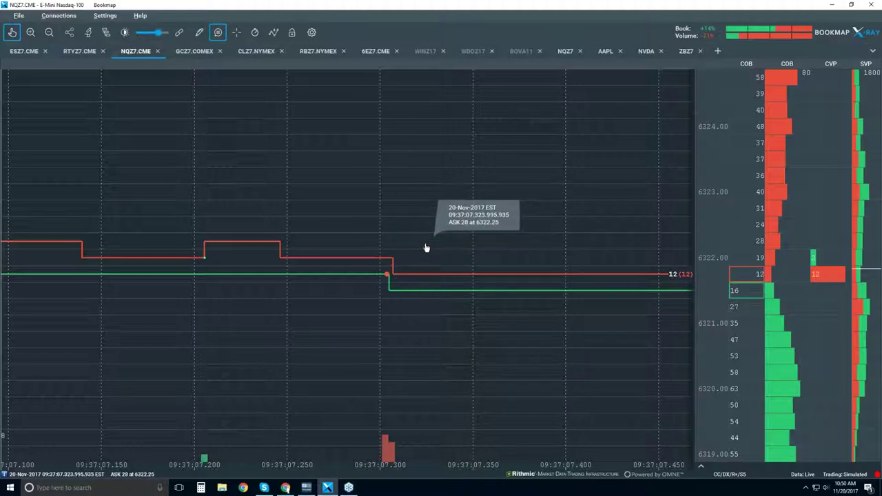
{"action": "scroll", "coordinate": [427, 250], "scroll_direction": "down", "scroll_amount": 2}
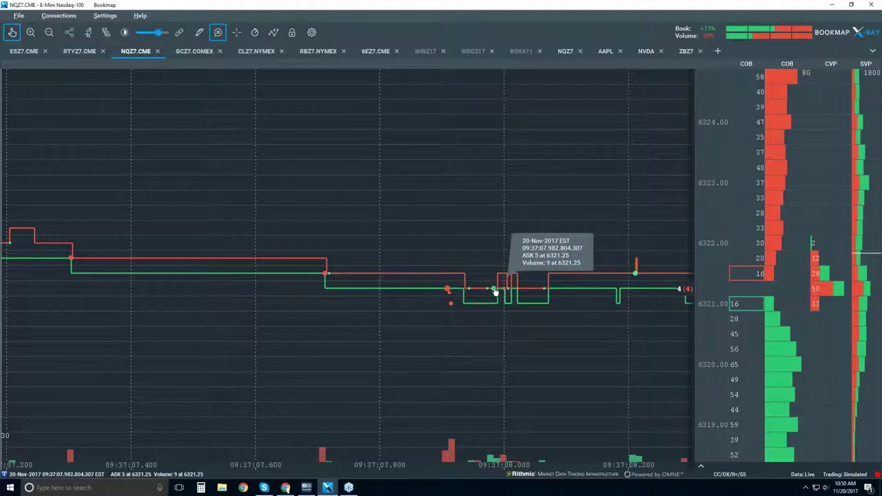
{"action": "scroll", "coordinate": [495, 291], "scroll_direction": "up", "scroll_amount": 5}
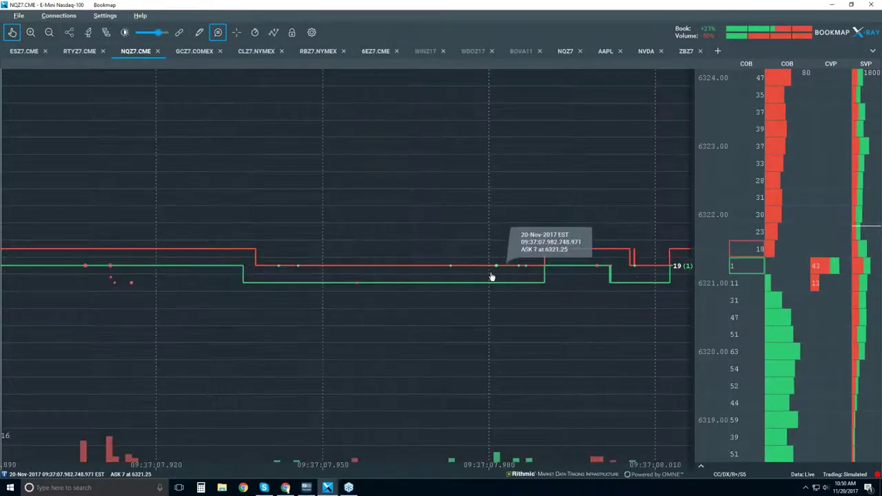
{"action": "scroll", "coordinate": [496, 270], "scroll_direction": "up", "scroll_amount": 8}
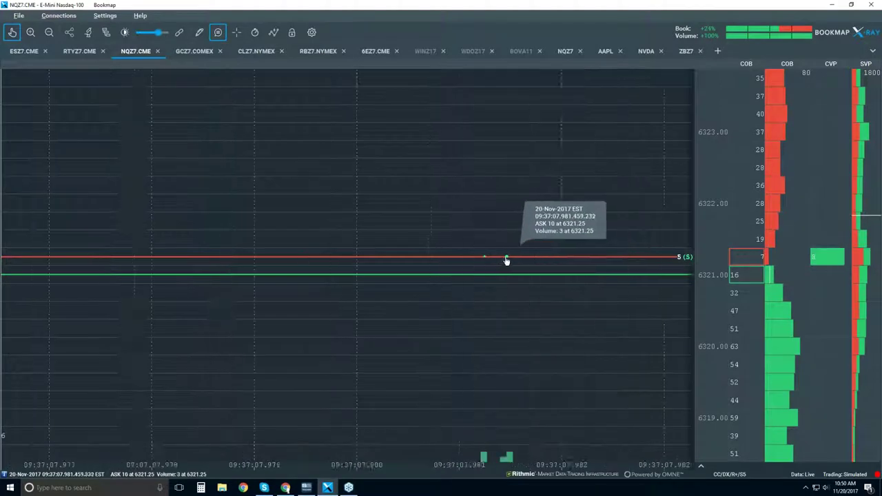
{"action": "scroll", "coordinate": [511, 262], "scroll_direction": "up", "scroll_amount": 3}
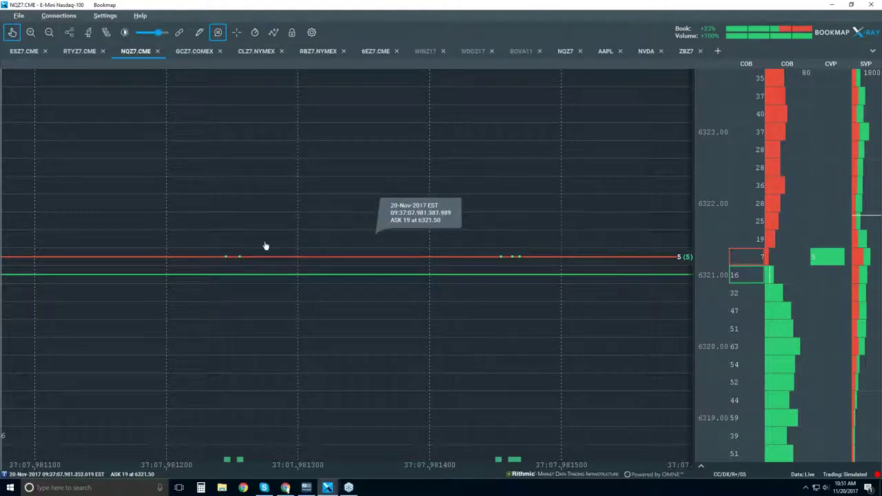
Widen the time range gradually to about 09:34 to 09:38 and examine the 09:37:07 dip in context
{"action": "scroll", "coordinate": [446, 181], "scroll_direction": "down", "scroll_amount": 1}
{"action": "scroll", "coordinate": [447, 181], "scroll_direction": "down", "scroll_amount": 8}
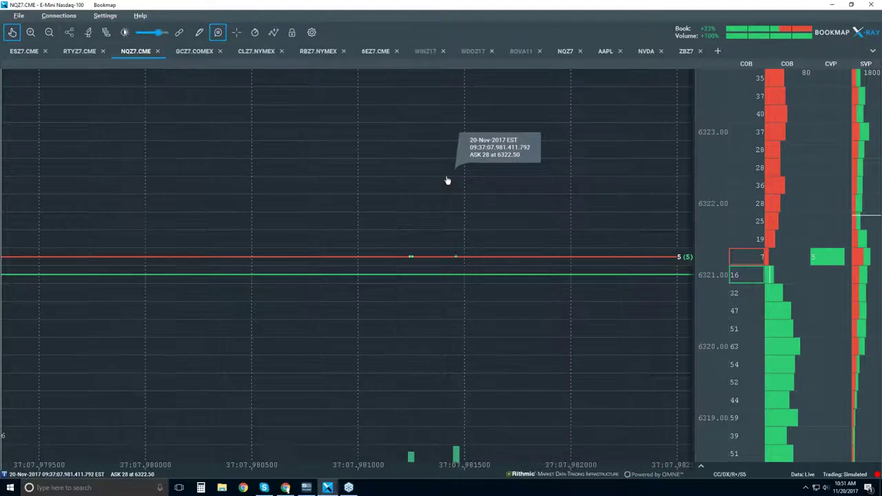
{"action": "scroll", "coordinate": [446, 180], "scroll_direction": "down", "scroll_amount": 3}
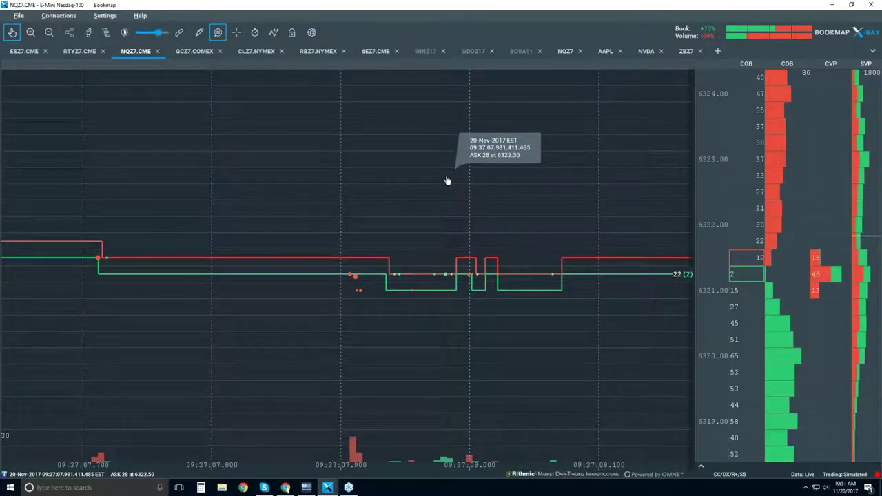
{"action": "scroll", "coordinate": [447, 180], "scroll_direction": "down", "scroll_amount": 1}
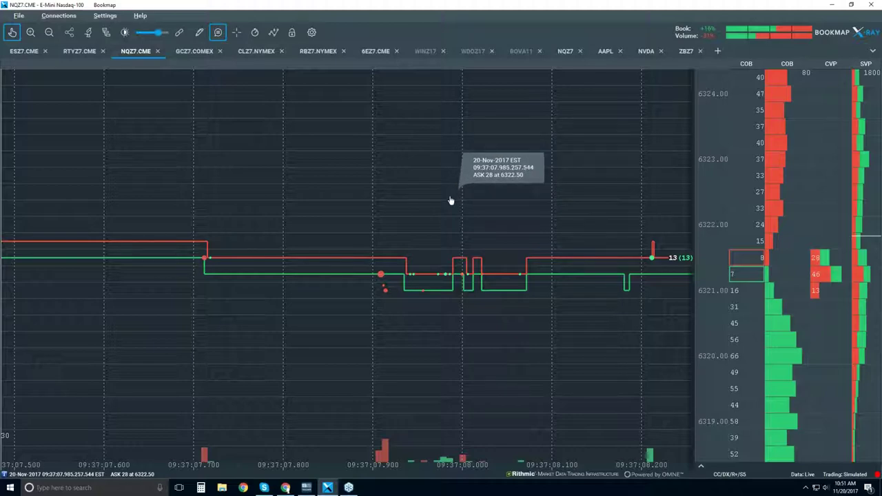
{"action": "scroll", "coordinate": [450, 200], "scroll_direction": "down", "scroll_amount": 3}
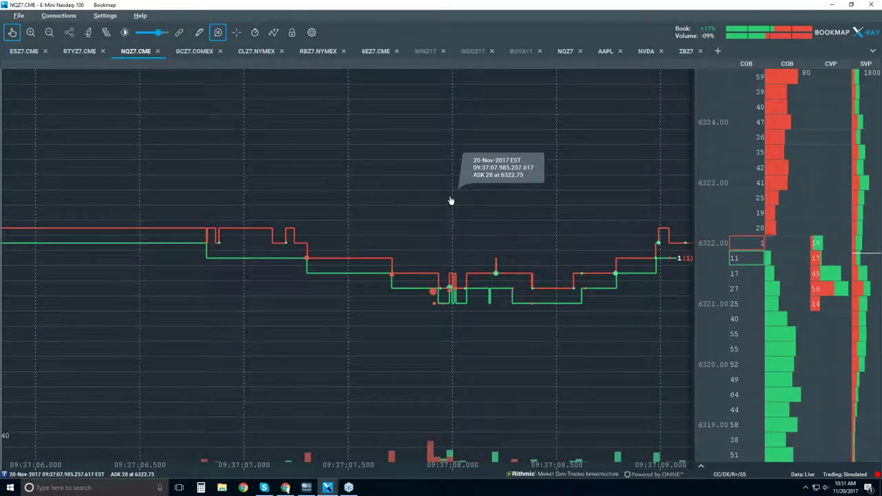
{"action": "scroll", "coordinate": [450, 200], "scroll_direction": "down", "scroll_amount": 3}
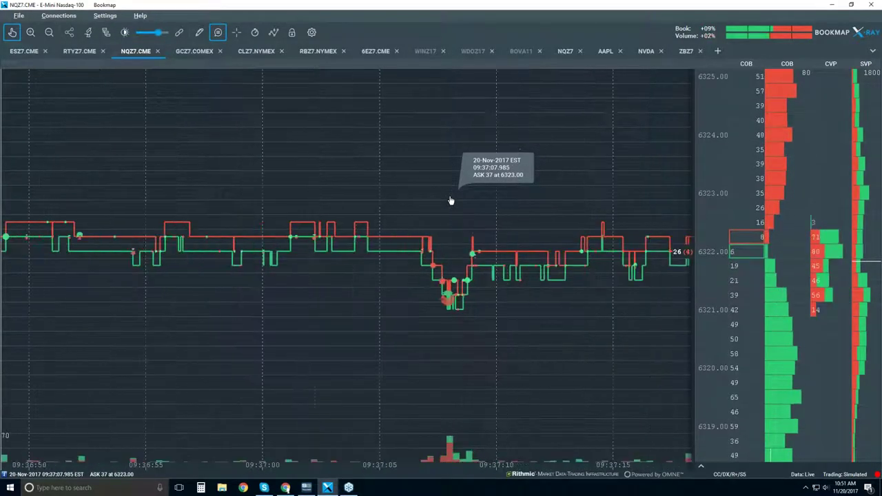
{"action": "scroll", "coordinate": [514, 220], "scroll_direction": "down", "scroll_amount": 2}
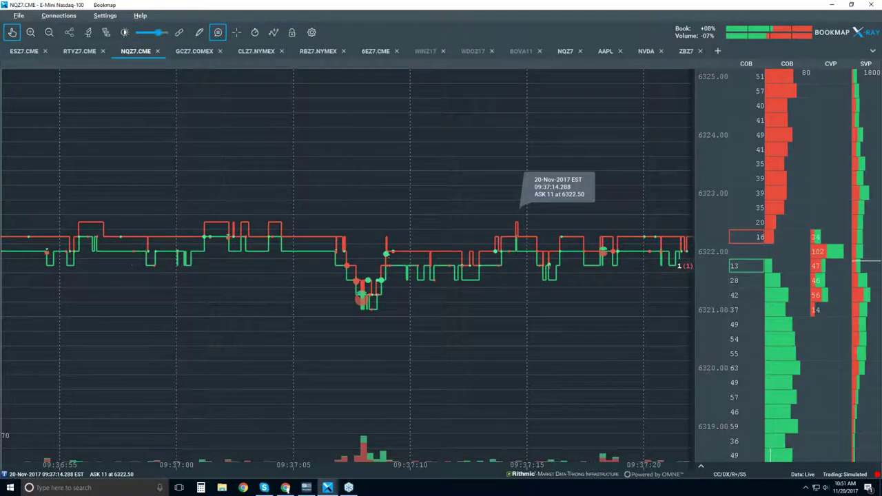
{"action": "scroll", "coordinate": [507, 223], "scroll_direction": "down", "scroll_amount": 5}
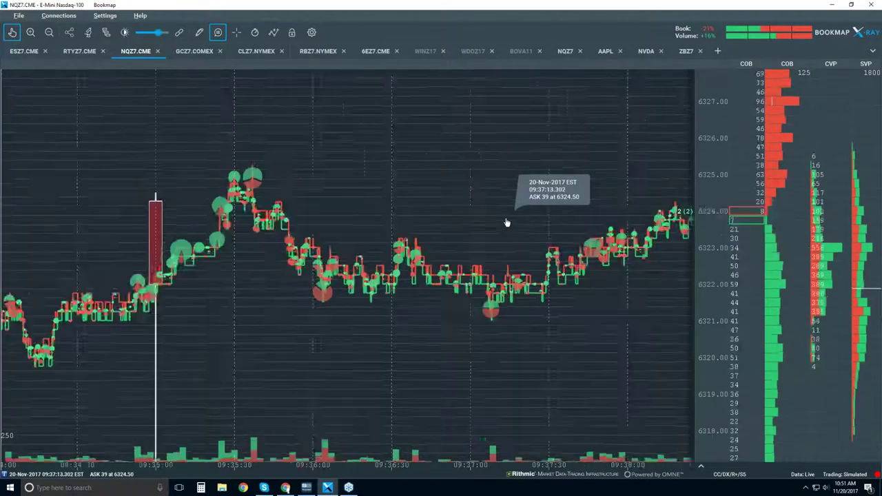
Examine the volume dots and candlesticks from the 09:30 open to about 09:45
{"action": "scroll", "coordinate": [507, 223], "scroll_direction": "down", "scroll_amount": 2}
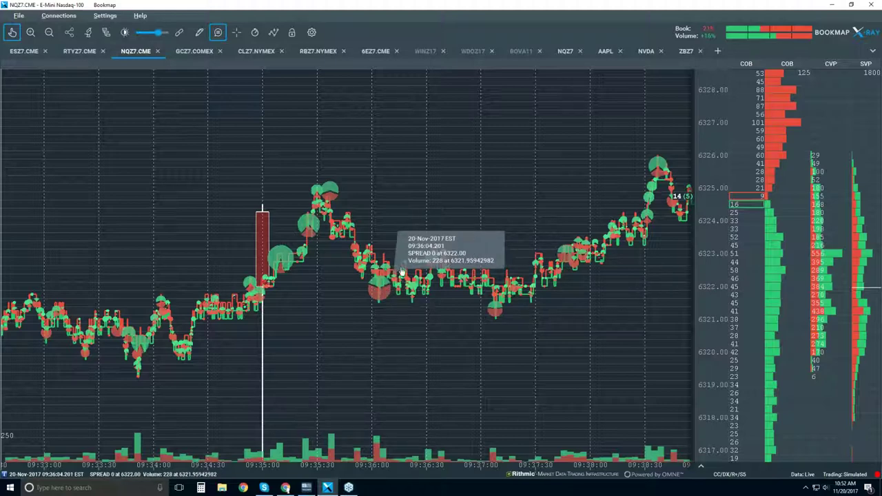
{"action": "scroll", "coordinate": [411, 194], "scroll_direction": "down", "scroll_amount": 2}
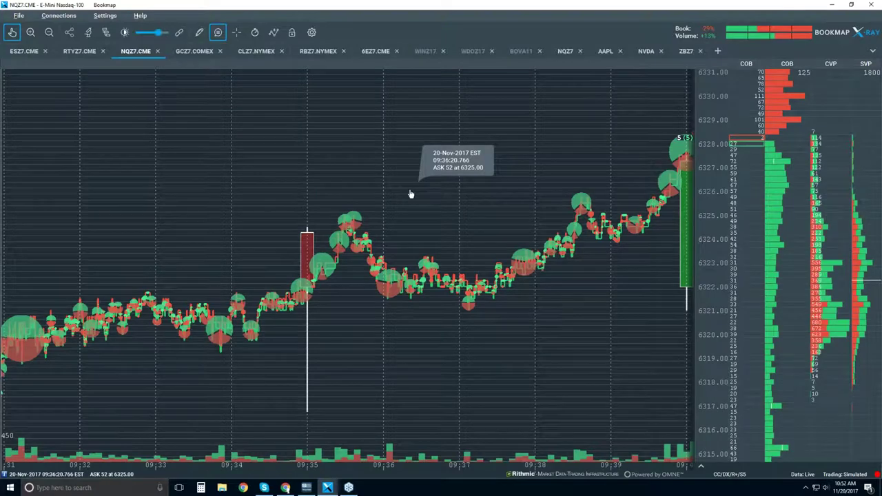
{"action": "scroll", "coordinate": [411, 194], "scroll_direction": "down", "scroll_amount": 3}
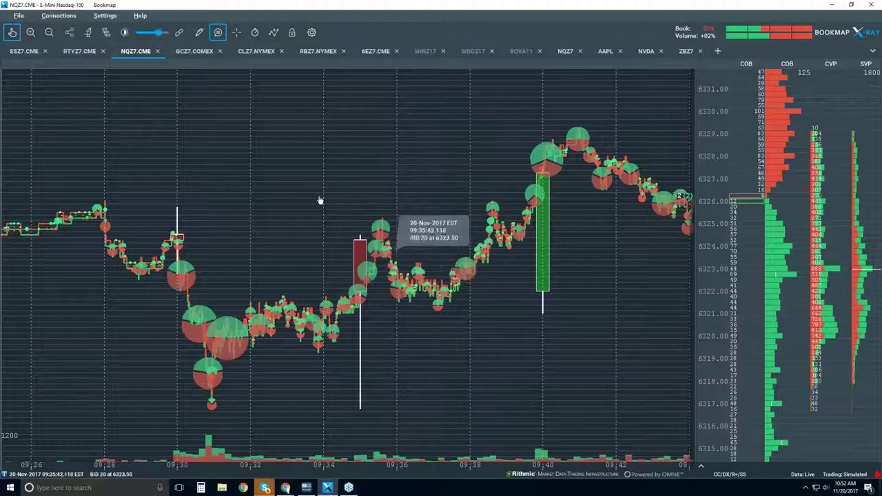
{"action": "left_click_drag", "start_coordinate": [461, 133], "coordinate": [382, 138]}
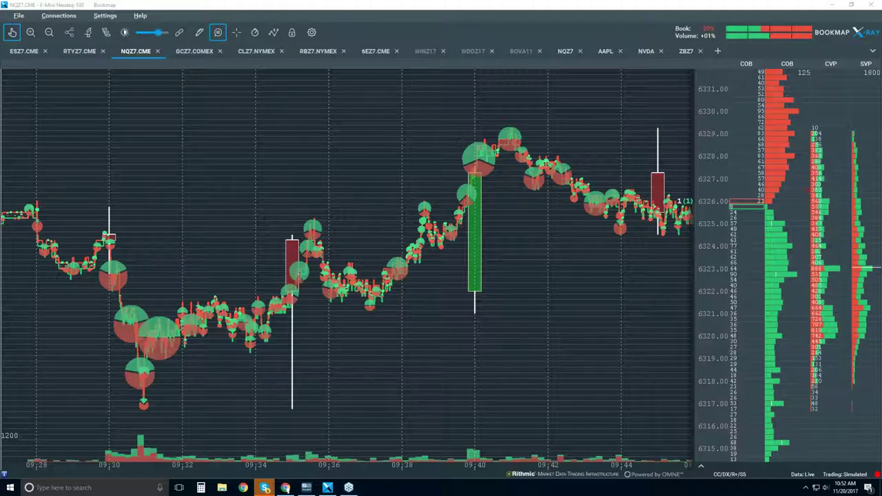
Return the chart to the live price and examine the volume dots in the rally after 10:50 against the candlesticks
{"action": "left_click", "coordinate": [12, 35]}
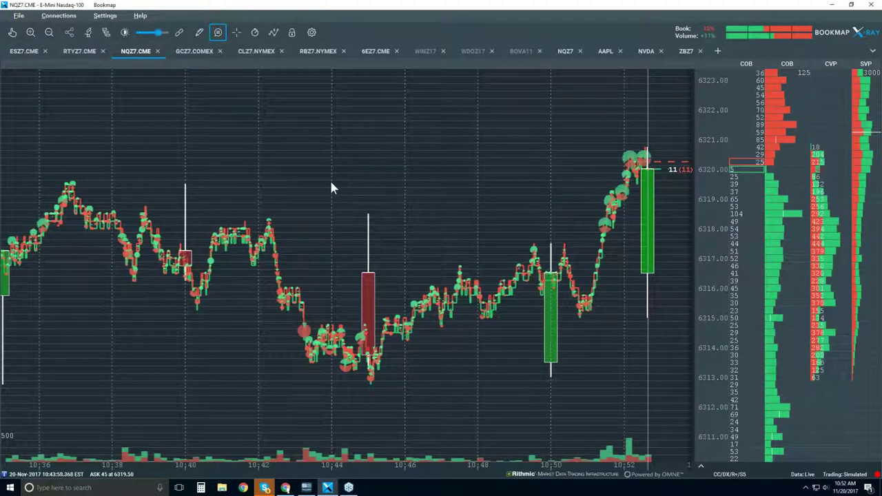
{"action": "scroll", "coordinate": [329, 178], "scroll_direction": "down", "scroll_amount": 2}
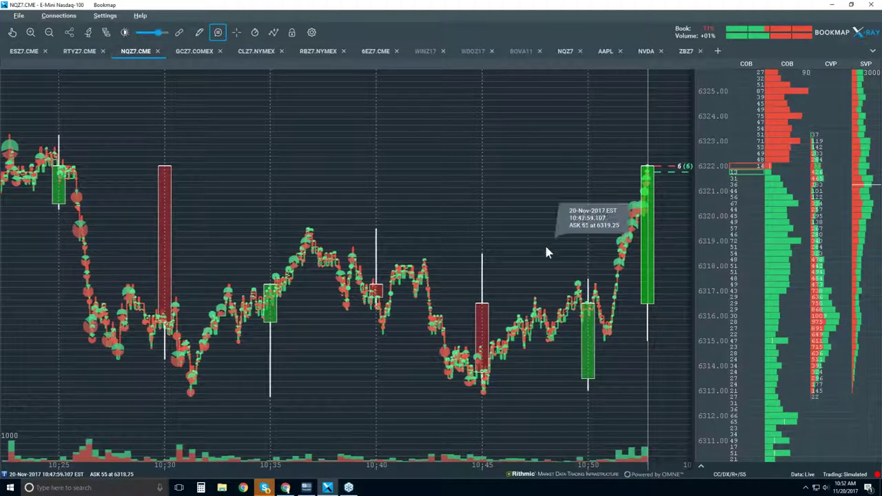
{"action": "scroll", "coordinate": [349, 241], "scroll_direction": "down", "scroll_amount": 2}
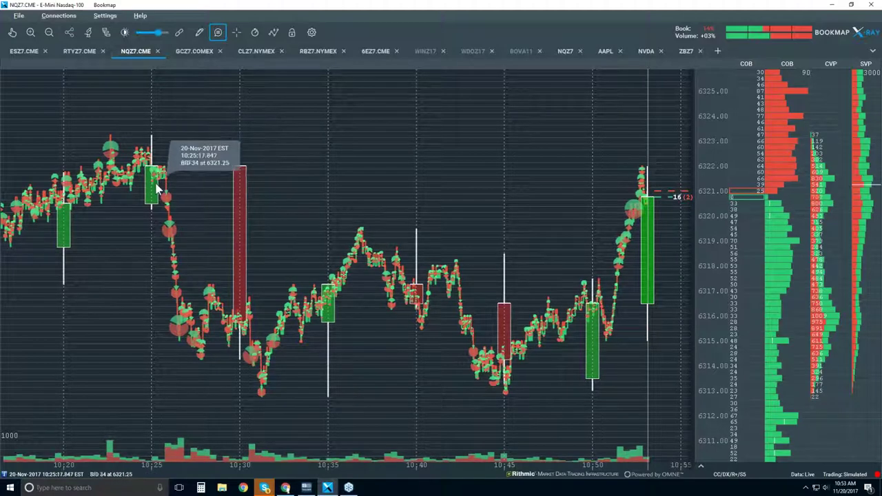
{"action": "scroll", "coordinate": [609, 183], "scroll_direction": "up", "scroll_amount": 1}
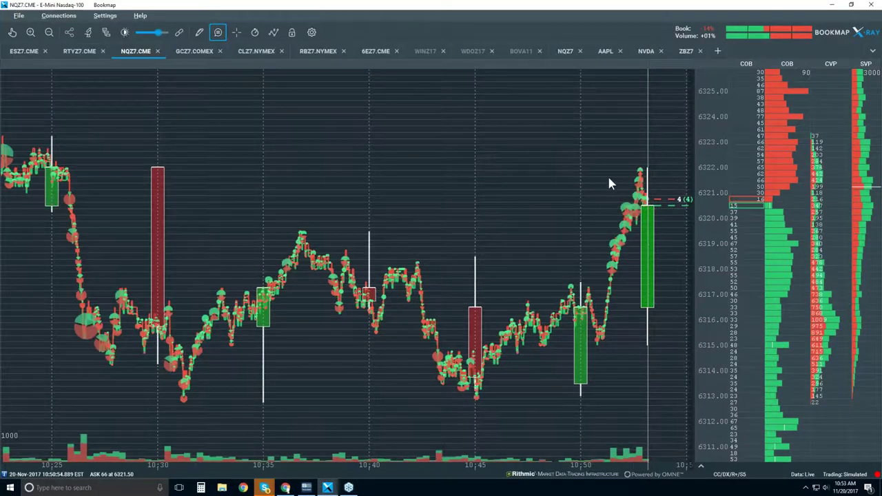
{"action": "scroll", "coordinate": [609, 183], "scroll_direction": "up", "scroll_amount": 6}
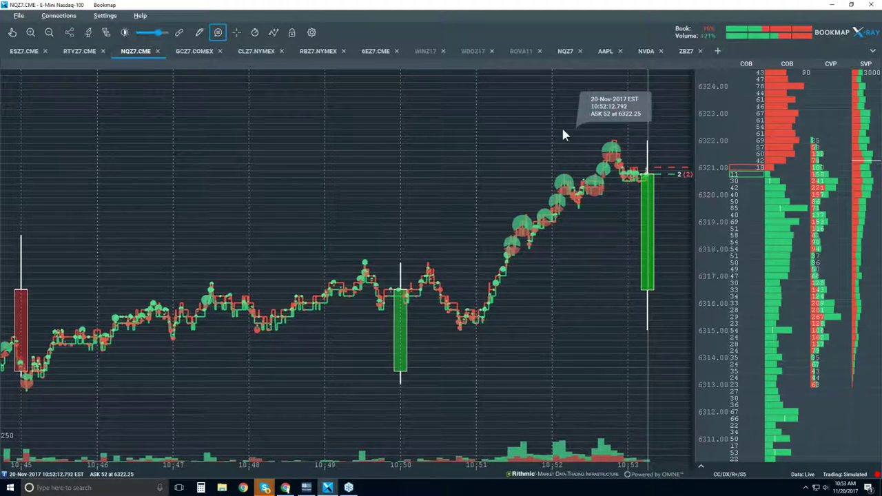
Widen the range to about 10:20 to 10:55, read the large volume dot near 10:52, and turn off the data tooltip
{"action": "scroll", "coordinate": [558, 137], "scroll_direction": "down", "scroll_amount": 1}
{"action": "scroll", "coordinate": [557, 137], "scroll_direction": "down", "scroll_amount": 3}
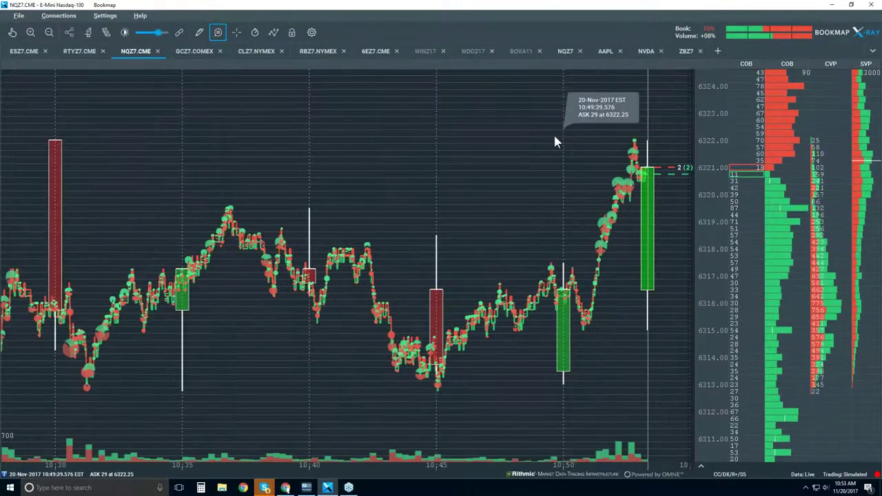
{"action": "scroll", "coordinate": [544, 138], "scroll_direction": "down", "scroll_amount": 2}
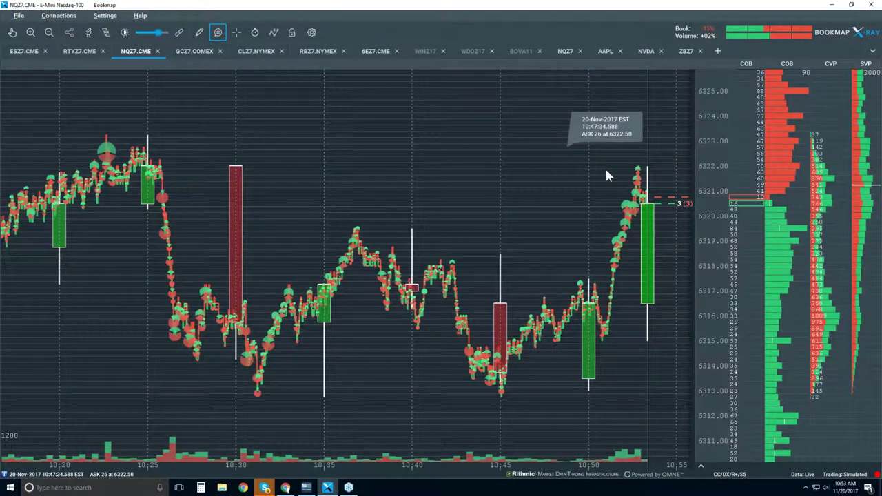
{"action": "scroll", "coordinate": [590, 186], "scroll_direction": "down", "scroll_amount": 2}
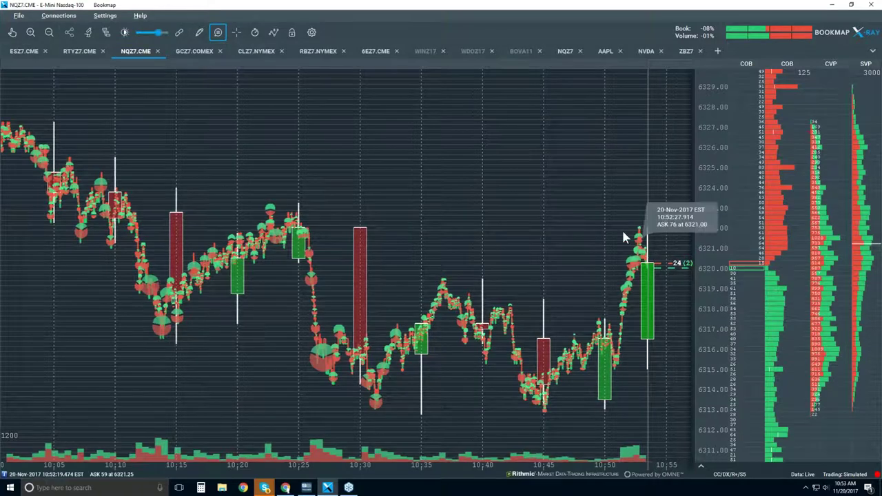
{"action": "scroll", "coordinate": [620, 229], "scroll_direction": "up", "scroll_amount": 3}
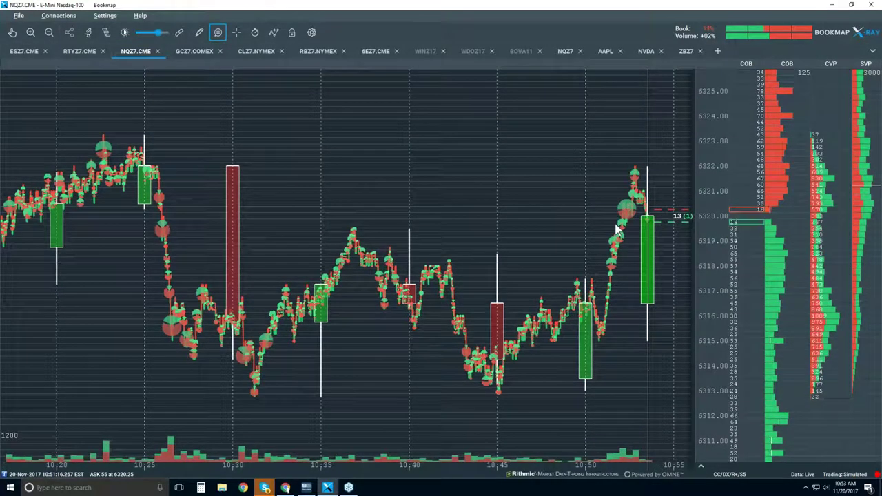
{"action": "mouse_move", "coordinate": [629, 209]}
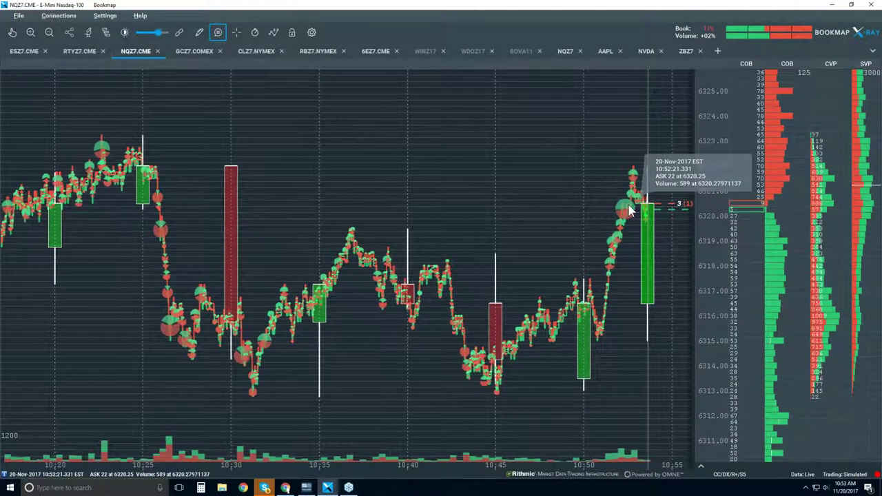
{"action": "left_click", "coordinate": [218, 34]}
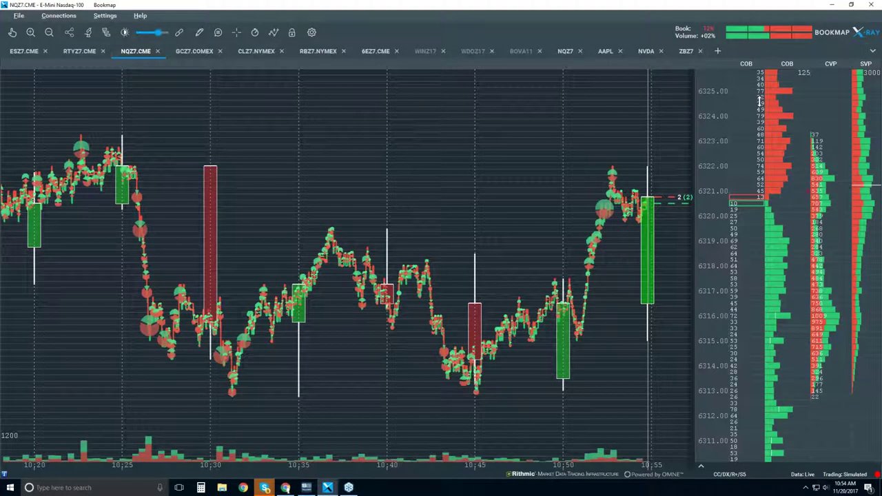
Turn on the heatmap and widen the time range to about 09:45 to 11:00
{"action": "left_click", "coordinate": [273, 32]}
{"action": "left_click", "coordinate": [292, 168]}
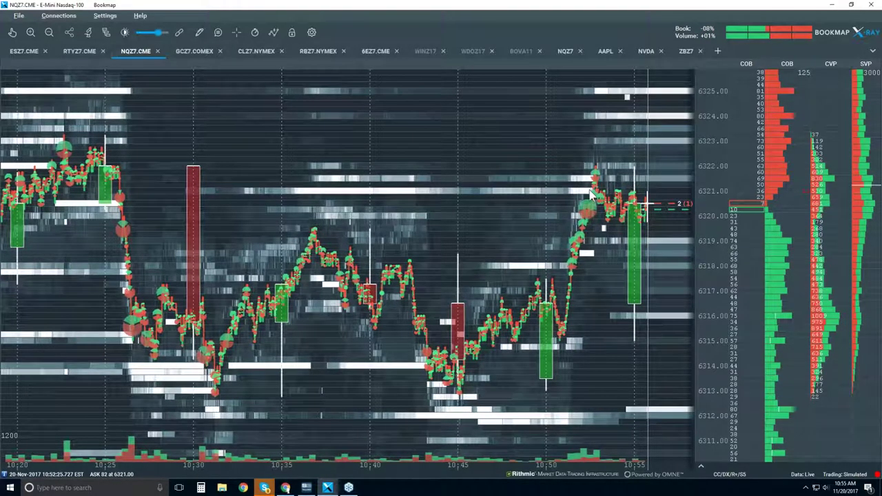
{"action": "scroll", "coordinate": [589, 195], "scroll_direction": "down", "scroll_amount": 2}
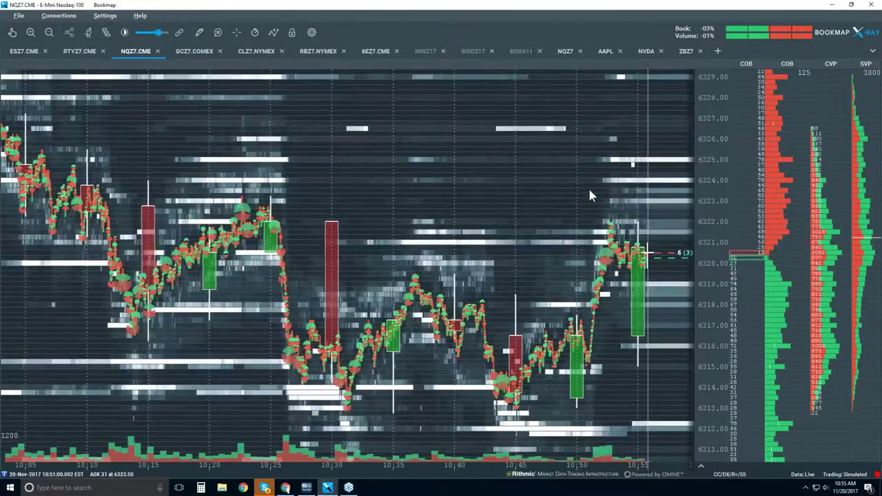
{"action": "scroll", "coordinate": [589, 195], "scroll_direction": "down", "scroll_amount": 2}
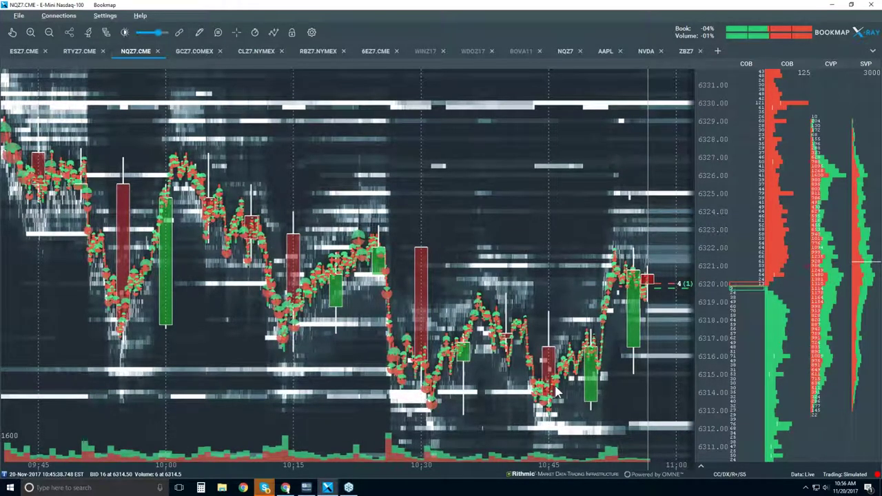
Show the indicators on the chart and hide the candlestick bars
{"action": "left_click", "coordinate": [274, 32]}
{"action": "left_click", "coordinate": [293, 153]}
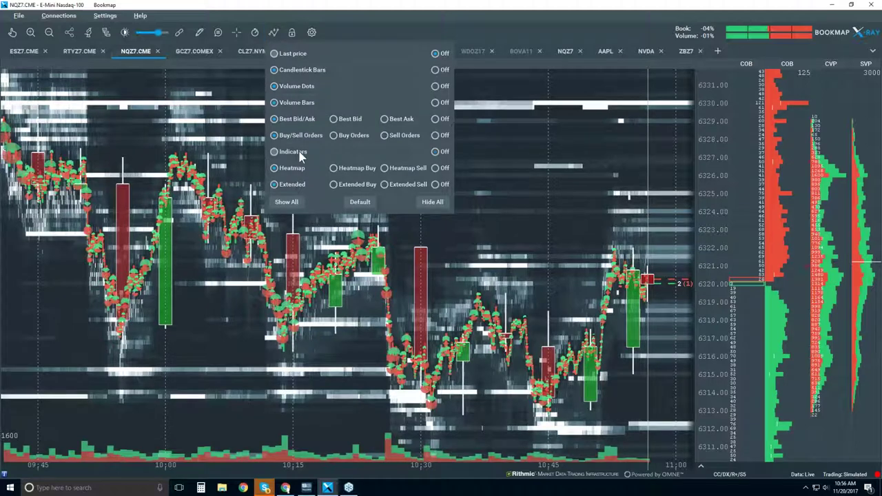
{"action": "left_click", "coordinate": [436, 70]}
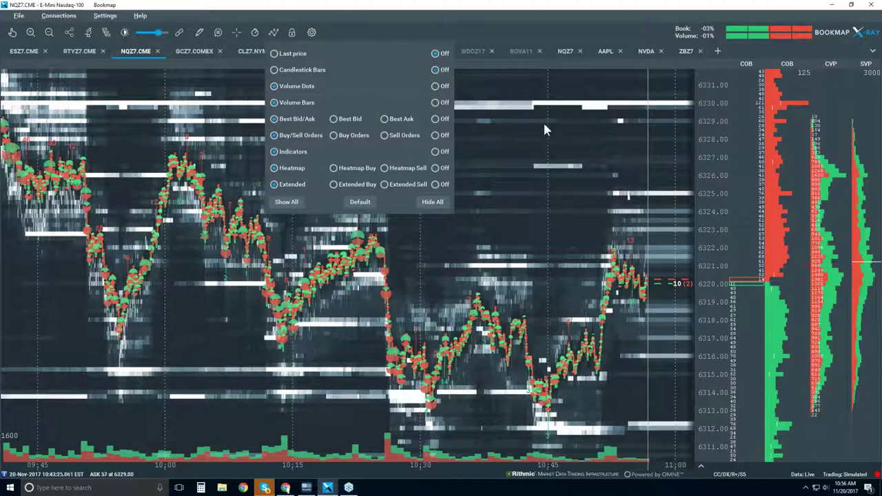
{"action": "left_click", "coordinate": [544, 148]}
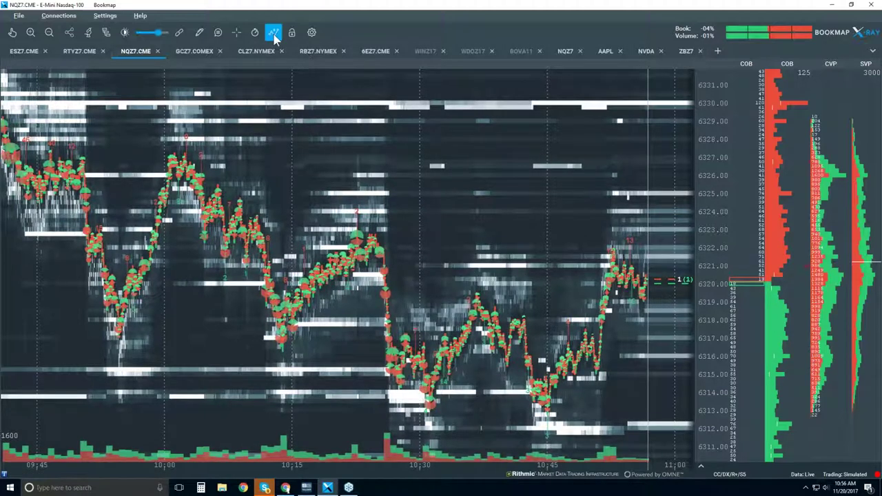
Draw horizontal lines across the chart at about 6319.50 and 6322.75, and leave drawing mode
{"action": "left_click", "coordinate": [200, 33]}
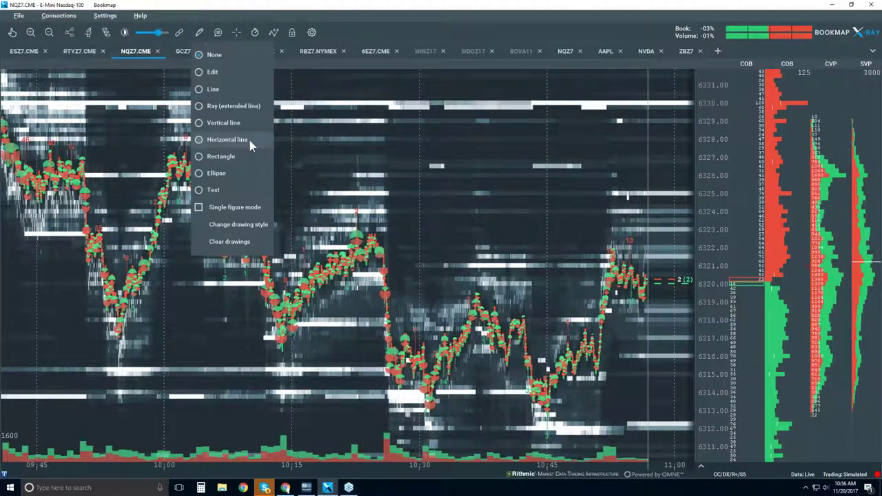
{"action": "left_click", "coordinate": [228, 140]}
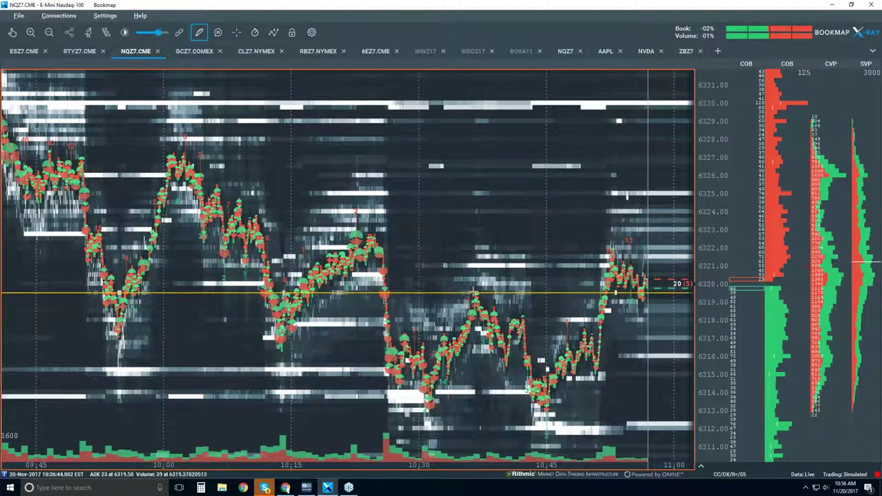
{"action": "left_click", "coordinate": [385, 293]}
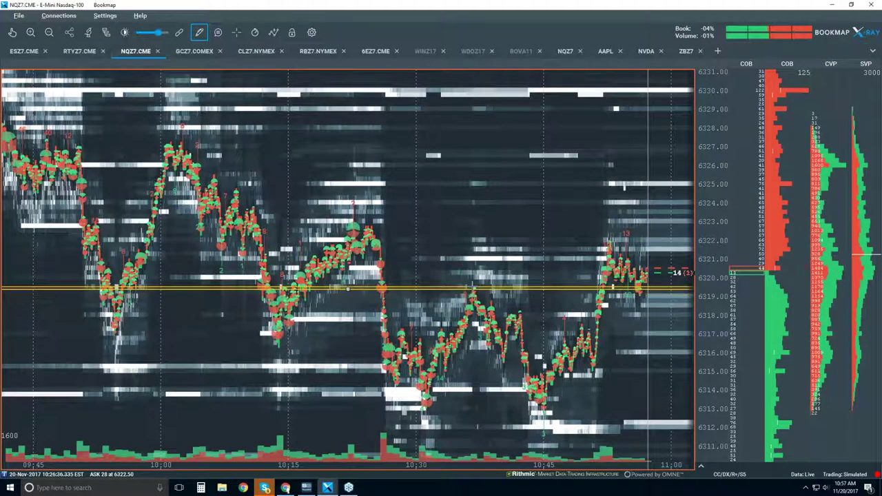
{"action": "left_click", "coordinate": [472, 285]}
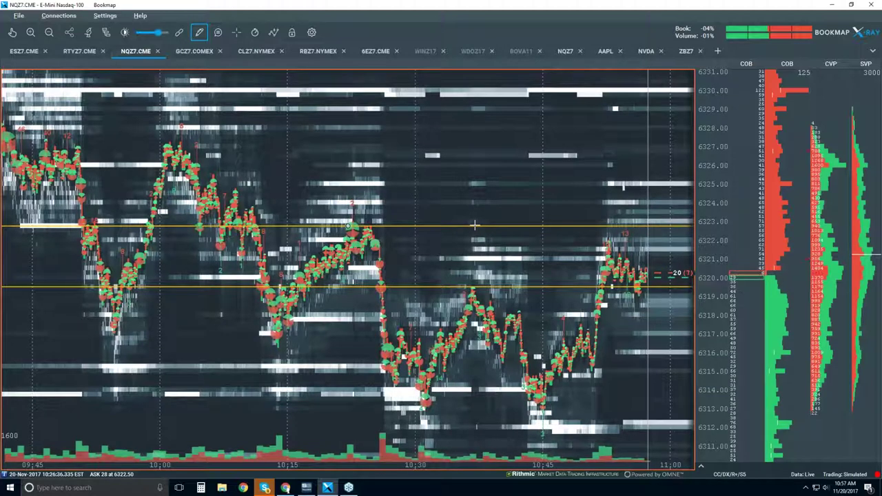
{"action": "left_click", "coordinate": [474, 224]}
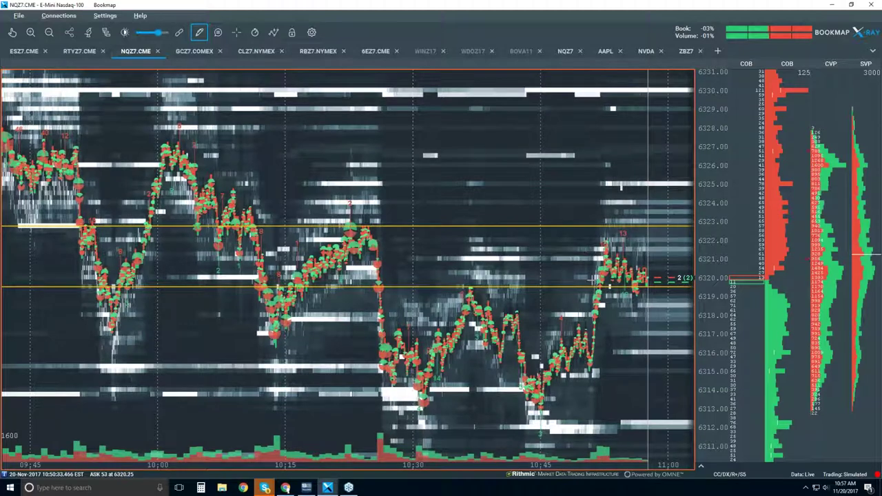
{"action": "left_click", "coordinate": [199, 31]}
{"action": "left_click", "coordinate": [211, 54]}
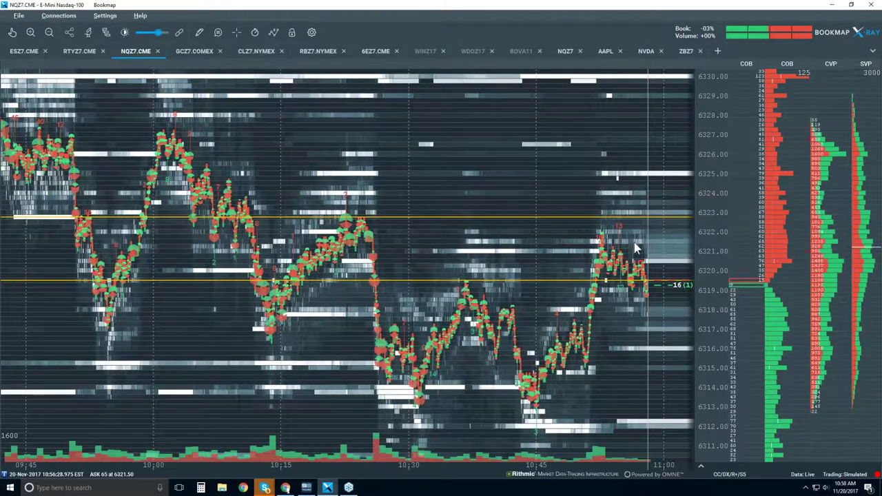
Examine the pullback near 10:58, add a horizontal line just below 6318.00 at the large volume dots after 10:50, and leave drawing mode
{"action": "scroll", "coordinate": [636, 248], "scroll_direction": "up", "scroll_amount": 6}
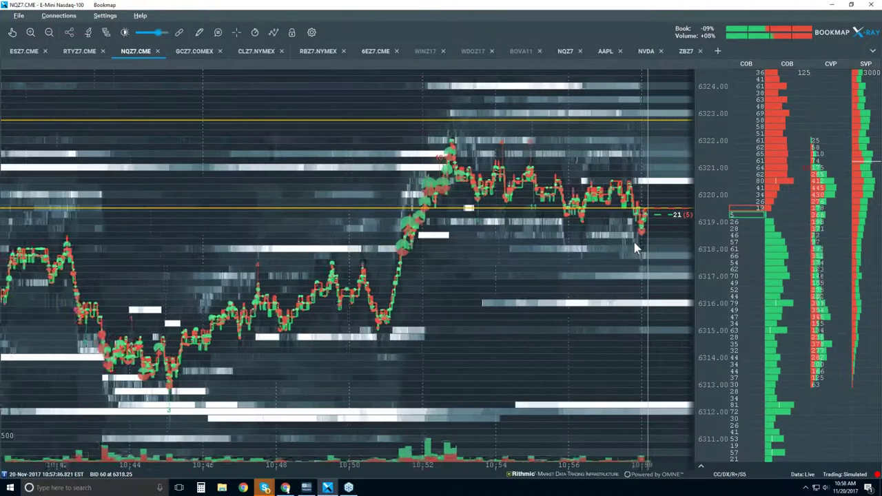
{"action": "scroll", "coordinate": [661, 184], "scroll_direction": "up", "scroll_amount": 1}
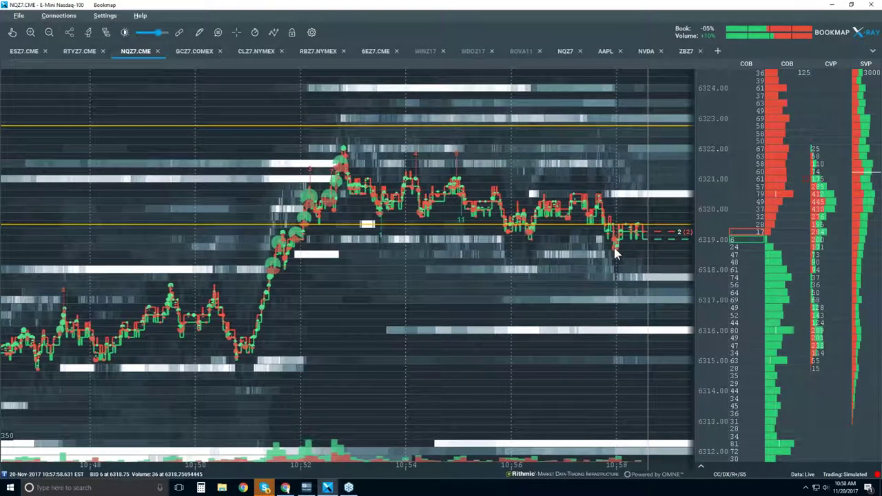
{"action": "scroll", "coordinate": [592, 201], "scroll_direction": "down", "scroll_amount": 2}
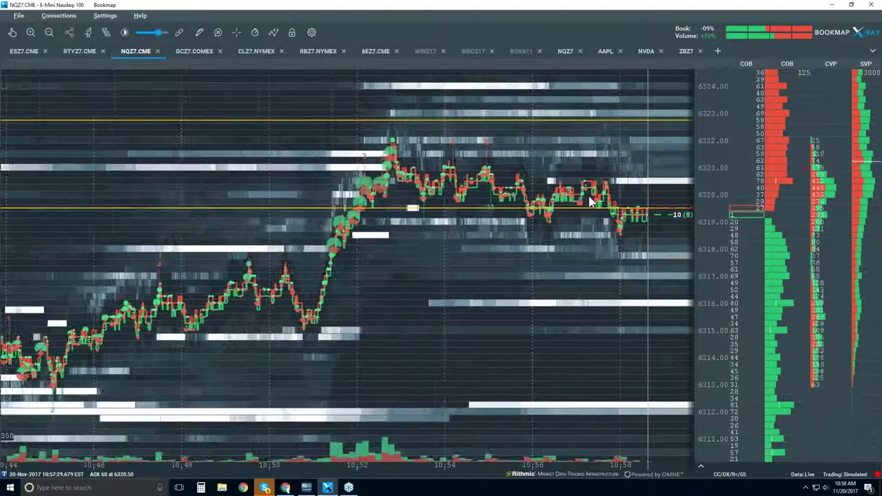
{"action": "scroll", "coordinate": [590, 201], "scroll_direction": "down", "scroll_amount": 2}
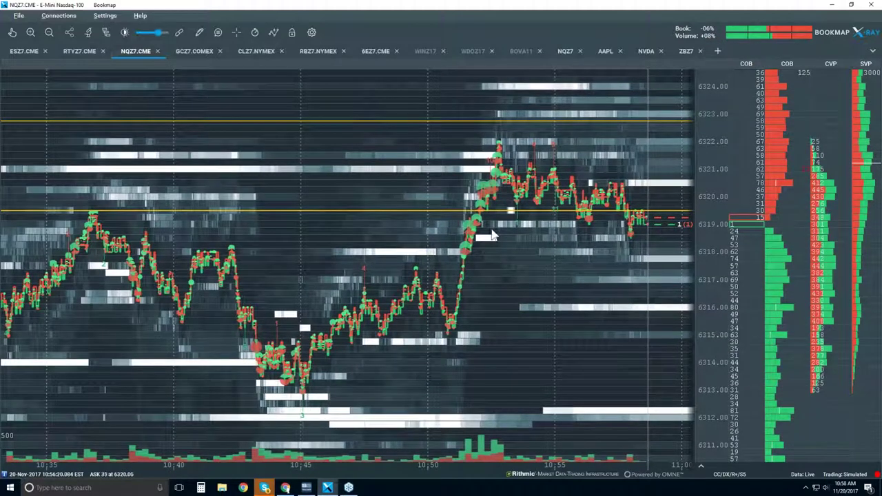
{"action": "left_click", "coordinate": [200, 32]}
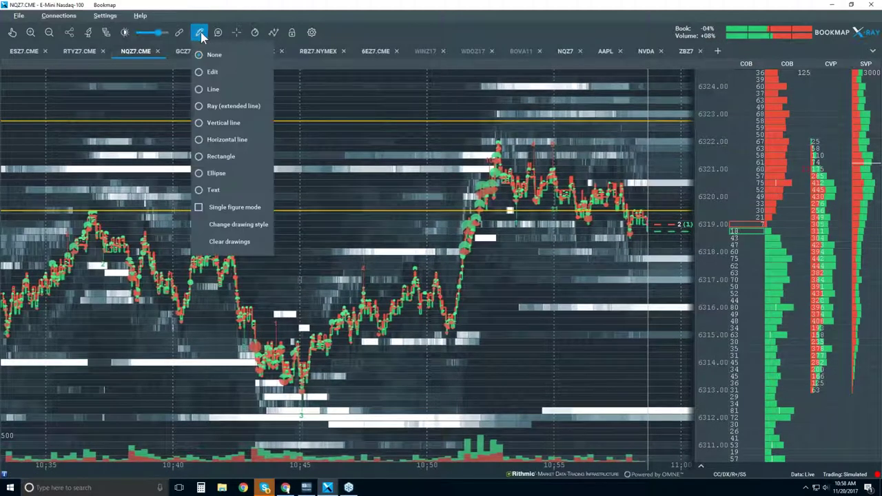
{"action": "left_click", "coordinate": [241, 139]}
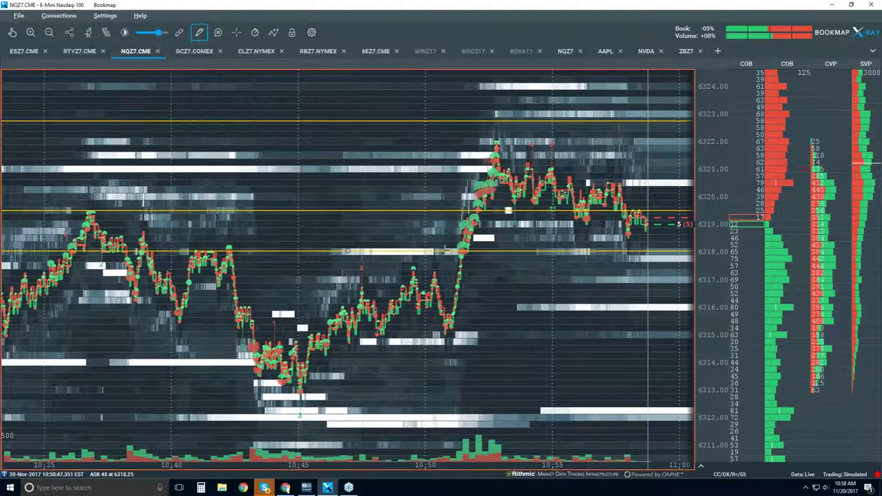
{"action": "left_click", "coordinate": [445, 256]}
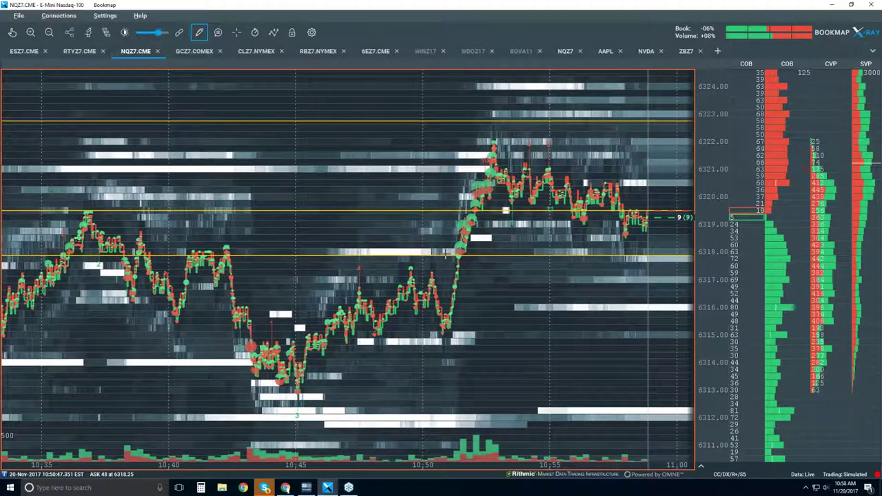
{"action": "left_click", "coordinate": [199, 33]}
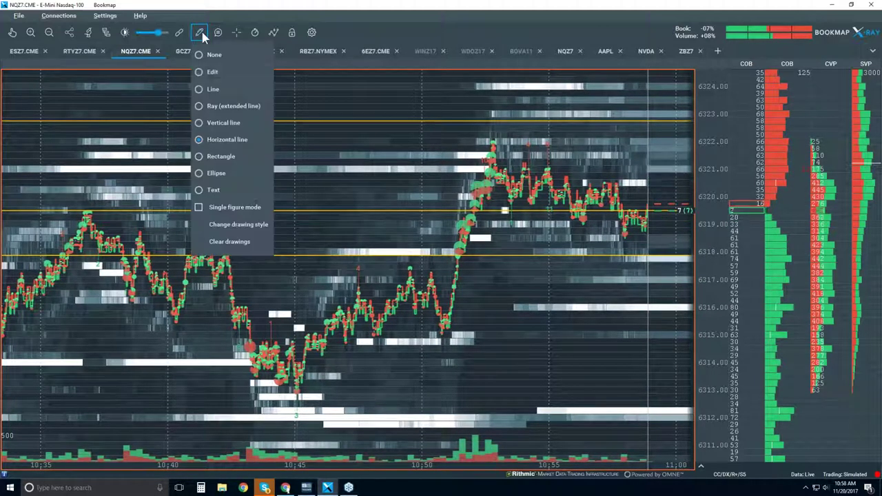
{"action": "left_click", "coordinate": [220, 55]}
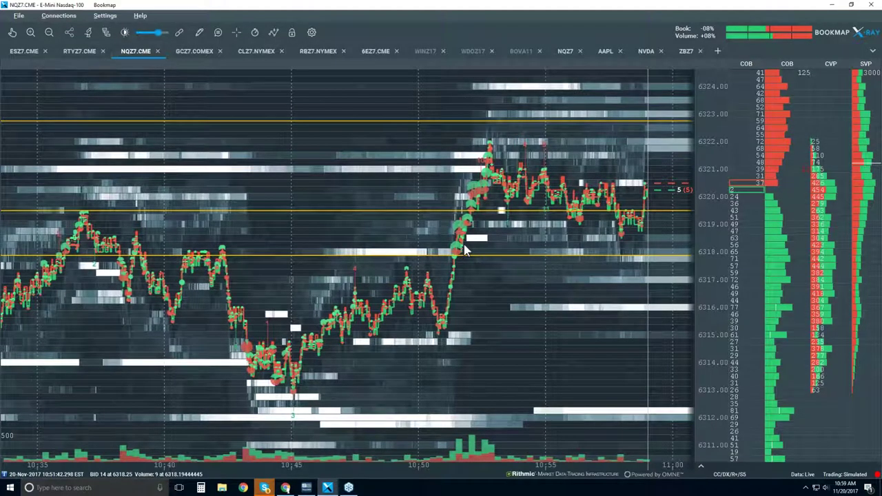
Examine the live price against the three horizontal lines and the heatmap liquidity, varying the range between about 10:20 and 11:00
{"action": "scroll", "coordinate": [463, 250], "scroll_direction": "down", "scroll_amount": 2}
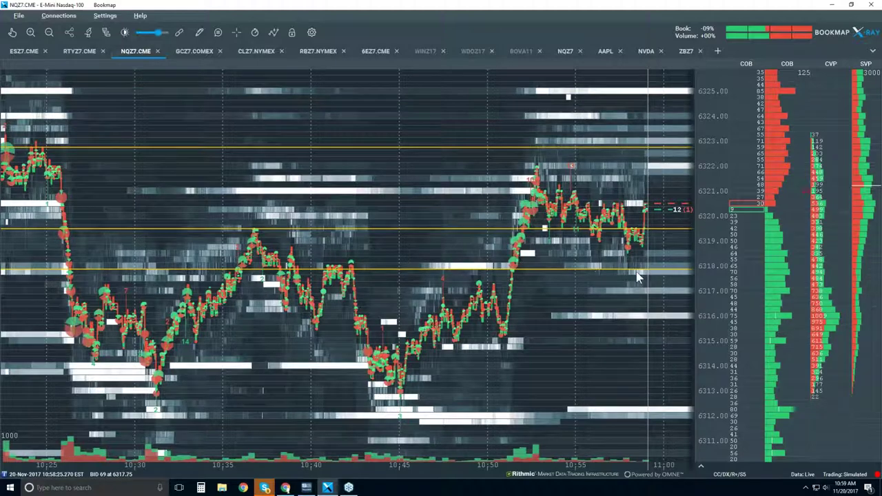
{"action": "scroll", "coordinate": [636, 272], "scroll_direction": "up", "scroll_amount": 1}
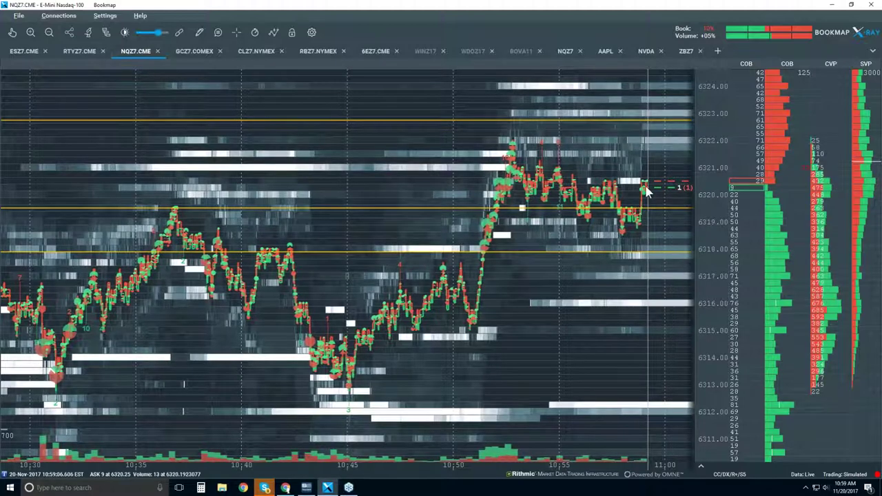
{"action": "scroll", "coordinate": [642, 202], "scroll_direction": "down", "scroll_amount": 2}
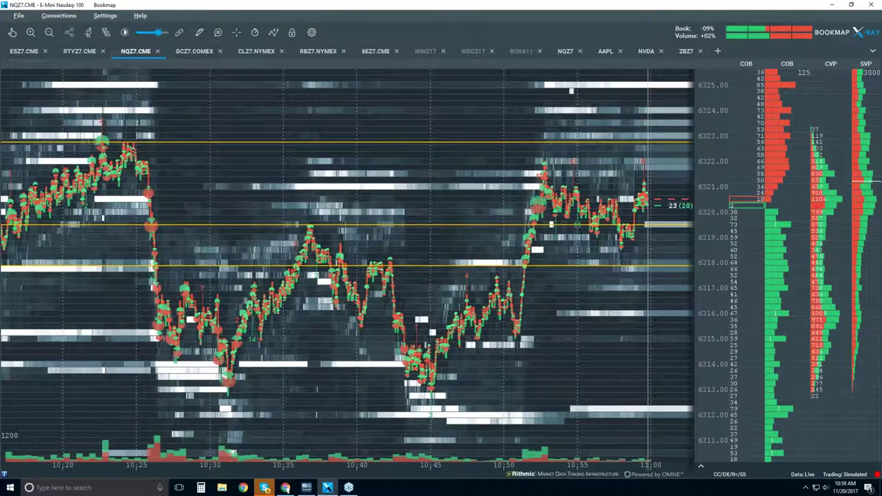
{"action": "scroll", "coordinate": [605, 177], "scroll_direction": "up", "scroll_amount": 3}
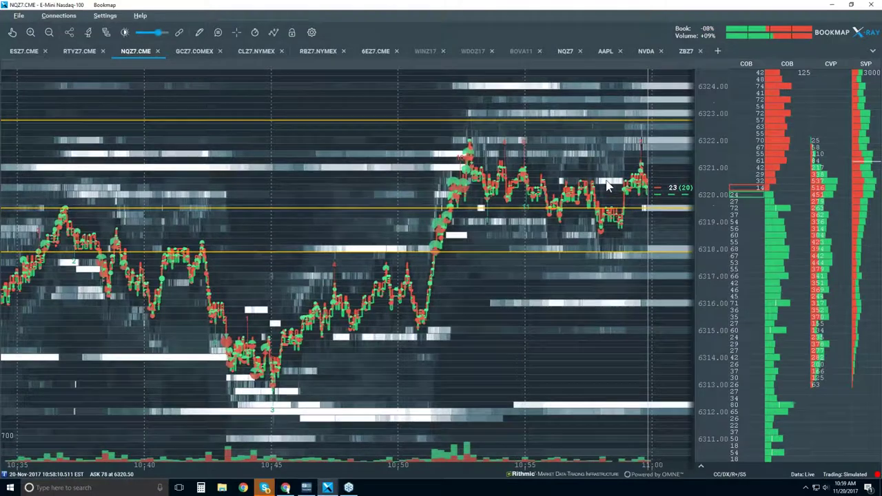
{"action": "scroll", "coordinate": [605, 177], "scroll_direction": "up", "scroll_amount": 2}
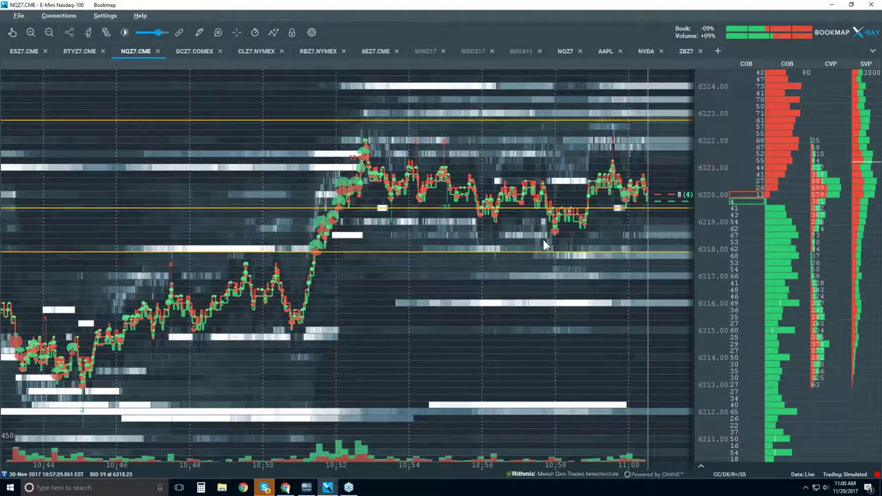
{"action": "scroll", "coordinate": [543, 240], "scroll_direction": "down", "scroll_amount": 2}
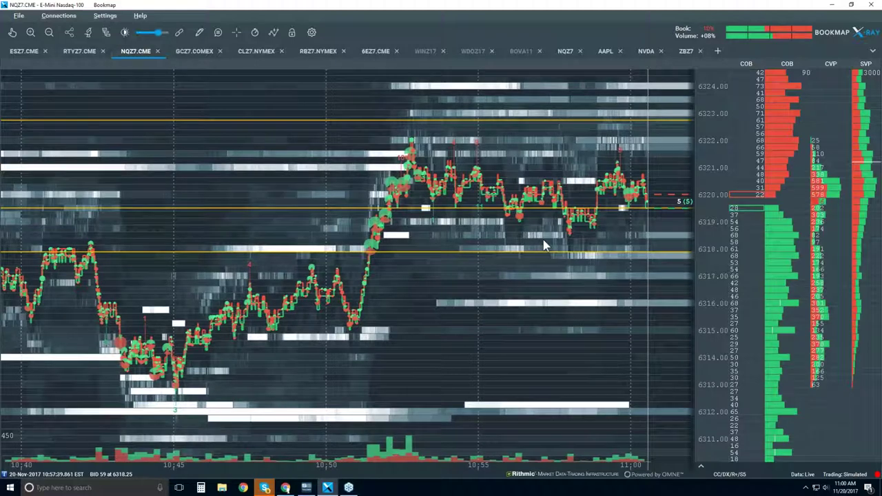